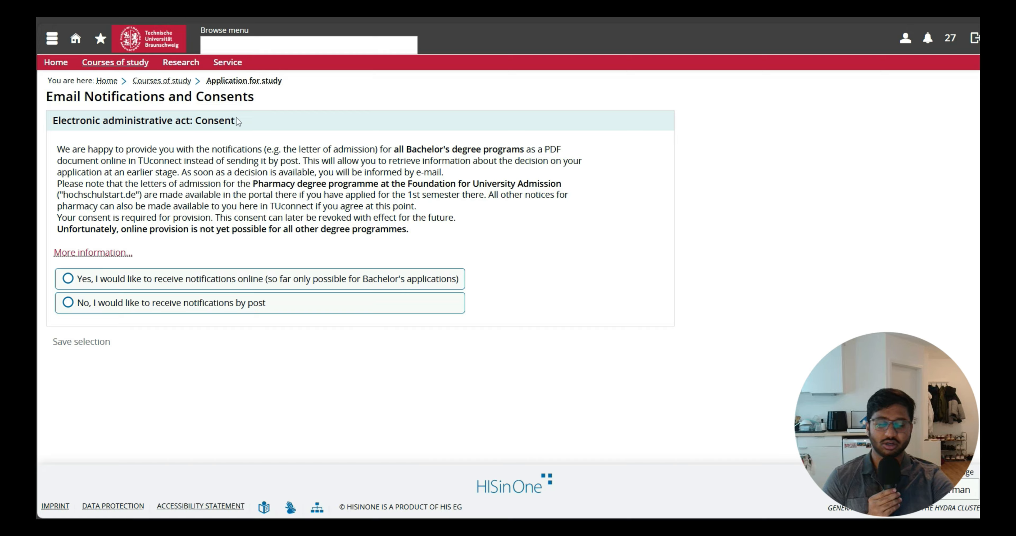
Choose to receive notifications by post instead of online, and save the consent selection.
{"action": "left_click", "coordinate": [243, 281]}
{"action": "left_click", "coordinate": [243, 304]}
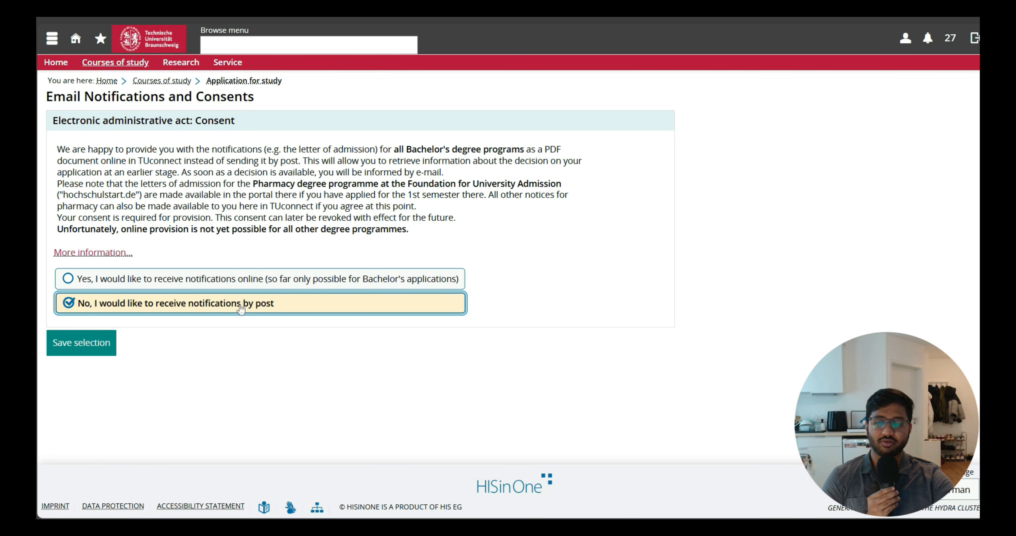
{"action": "left_click", "coordinate": [114, 336]}
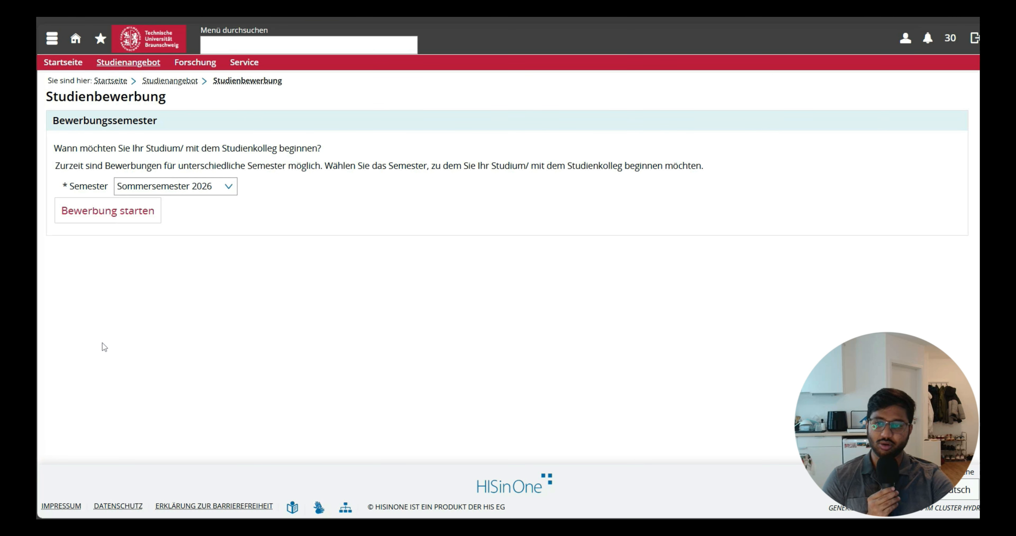
Pick Winter Semester 2026/27 as the application semester and start the application.
{"action": "left_click", "coordinate": [224, 192]}
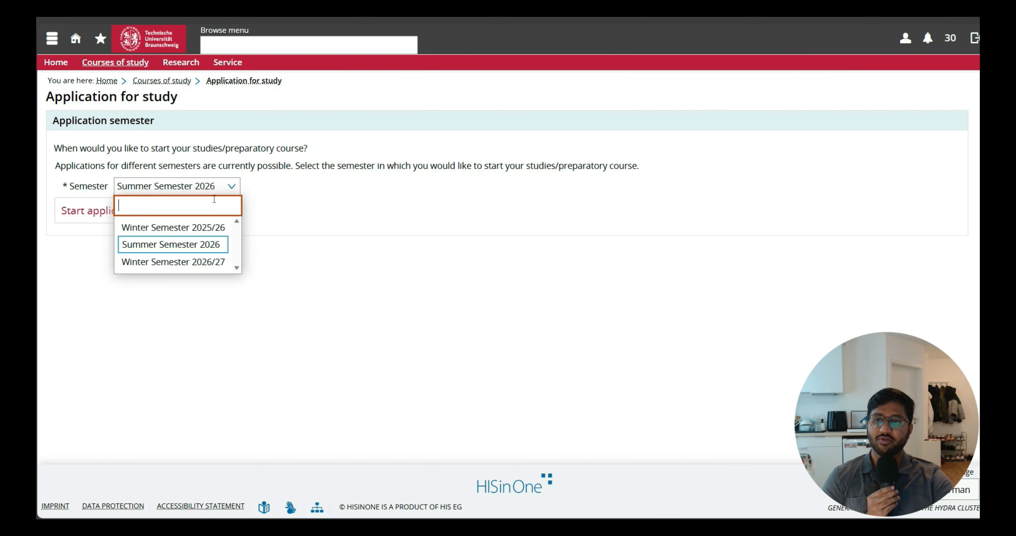
{"action": "left_click", "coordinate": [192, 263]}
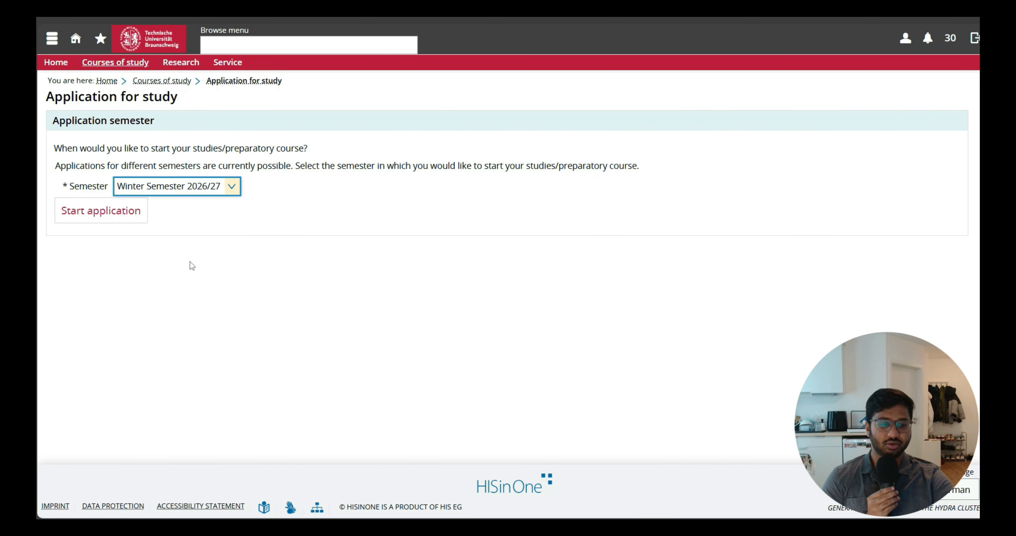
{"action": "left_click", "coordinate": [108, 216]}
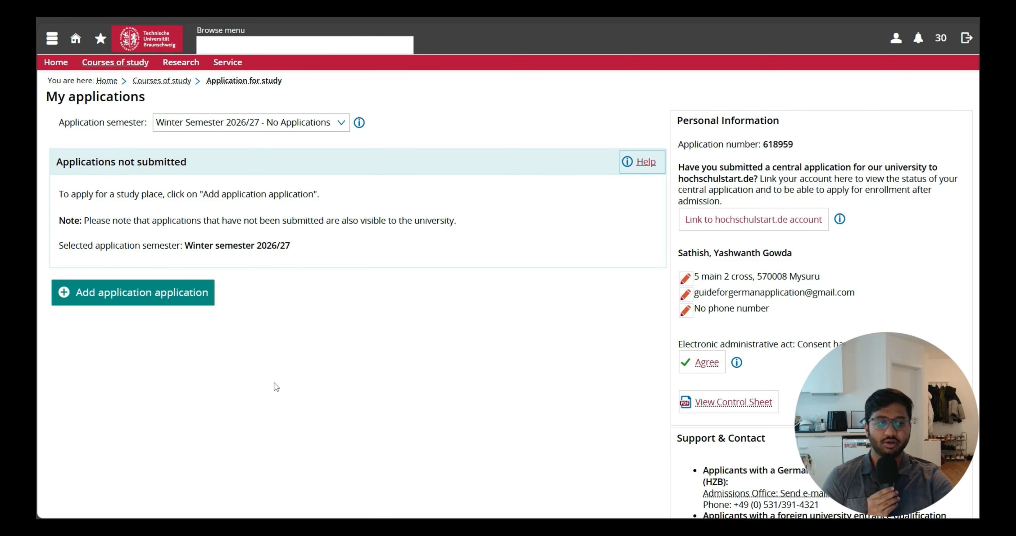
Add a new study application for the Winter Semester 2026/27.
{"action": "left_click", "coordinate": [261, 129]}
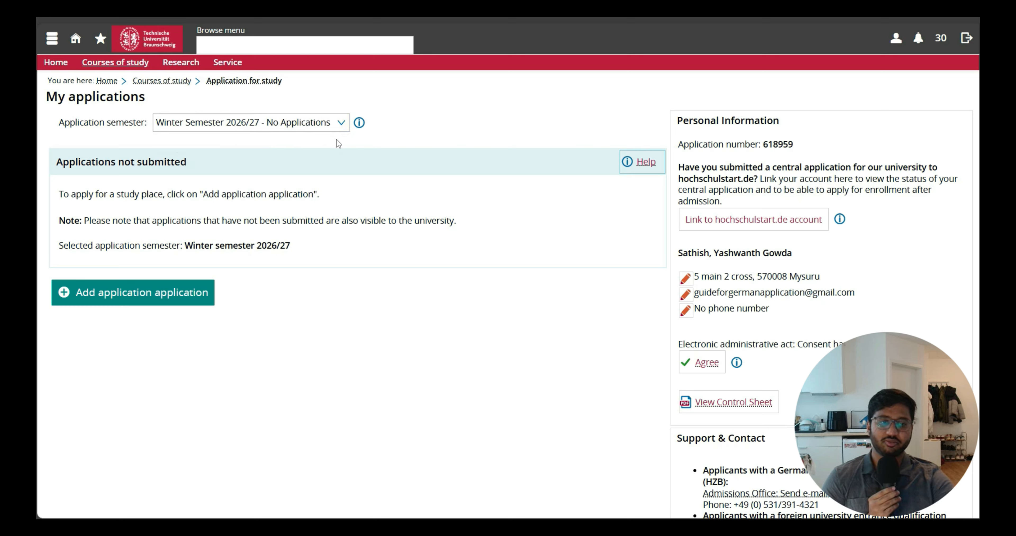
{"action": "left_click", "coordinate": [208, 294]}
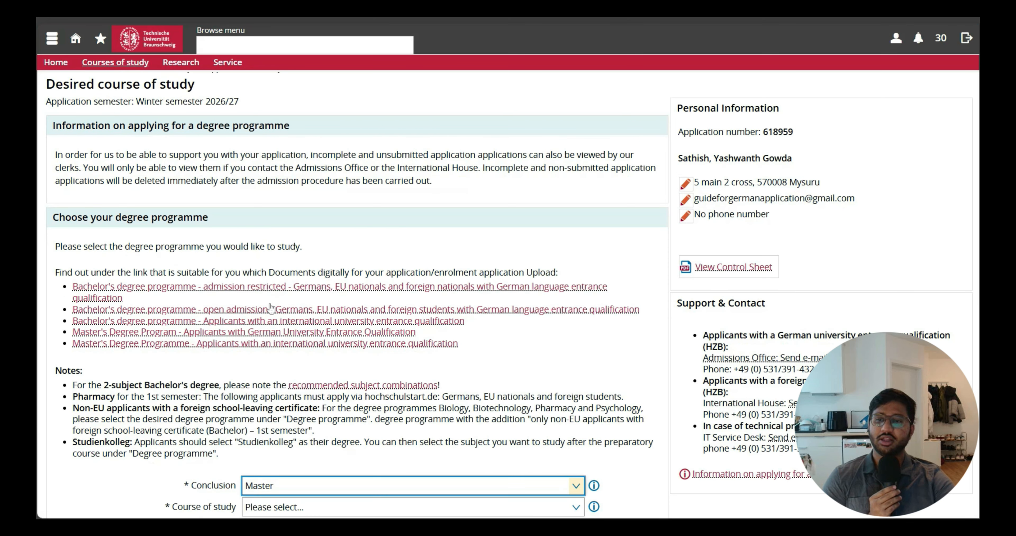
Choose Computational Sciences in Engineering (Master) as the course of study.
{"action": "scroll", "coordinate": [290, 306], "scroll_direction": "down", "scroll_amount": 2}
{"action": "scroll", "coordinate": [290, 306], "scroll_direction": "down", "scroll_amount": 2}
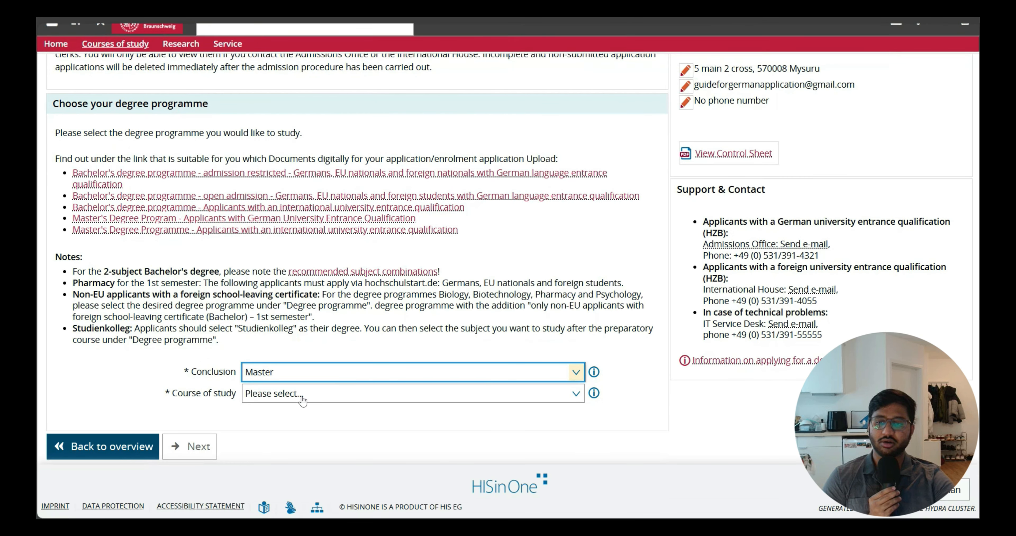
{"action": "left_click", "coordinate": [307, 396]}
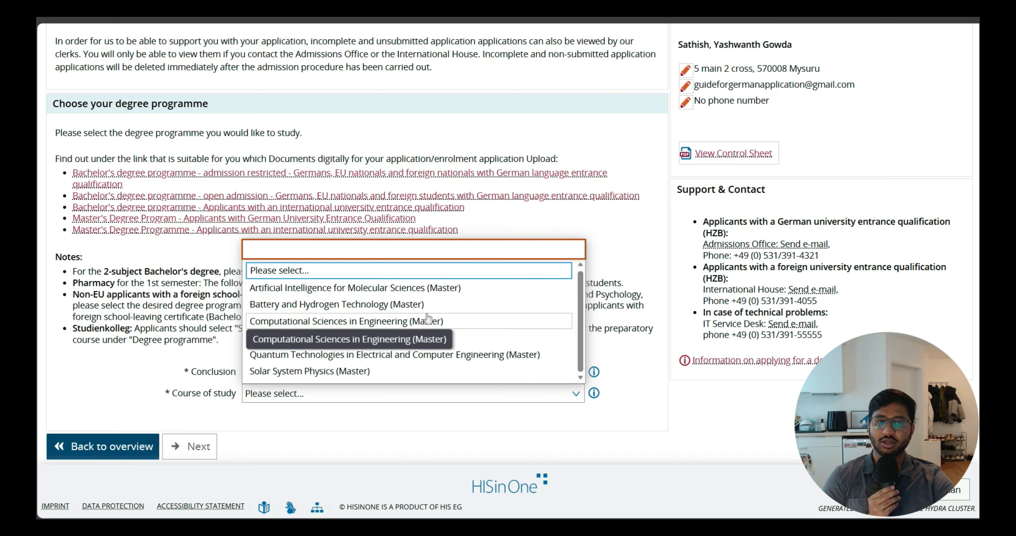
{"action": "left_click", "coordinate": [405, 322]}
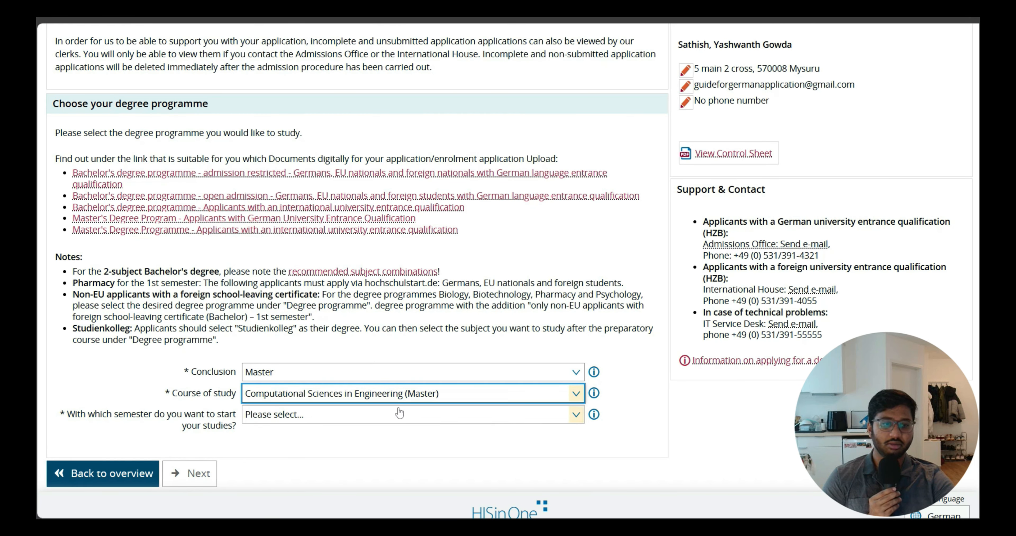
Set the semester to start studies to 1st semester and continue to the next page.
{"action": "left_click", "coordinate": [400, 413]}
{"action": "left_click", "coordinate": [324, 342]}
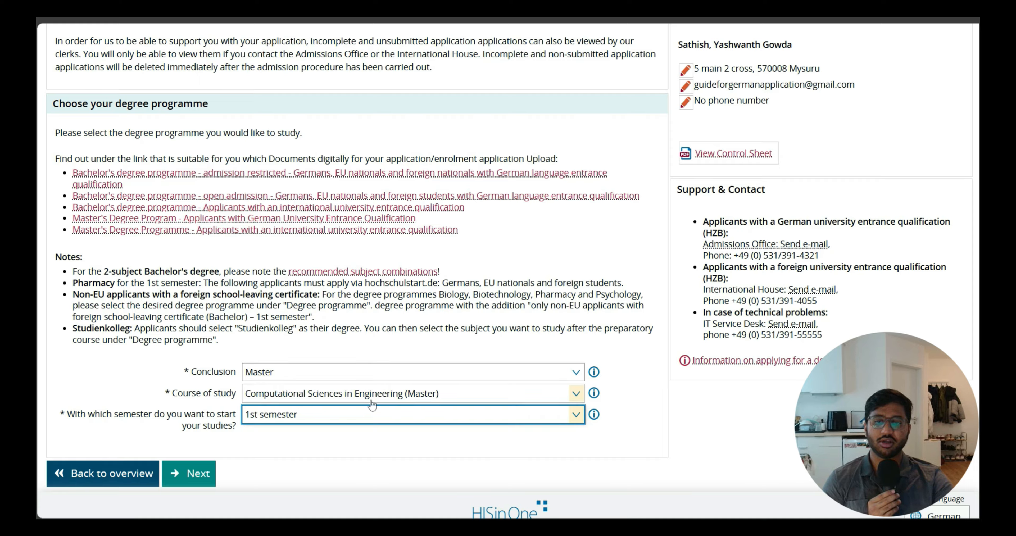
{"action": "left_click", "coordinate": [369, 417]}
{"action": "left_click", "coordinate": [296, 377]}
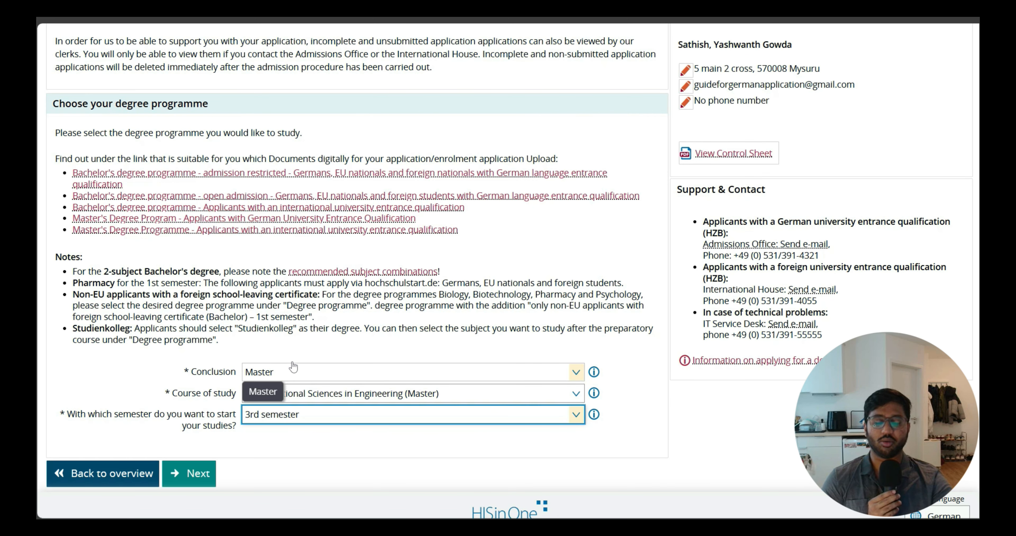
{"action": "left_click", "coordinate": [297, 417]}
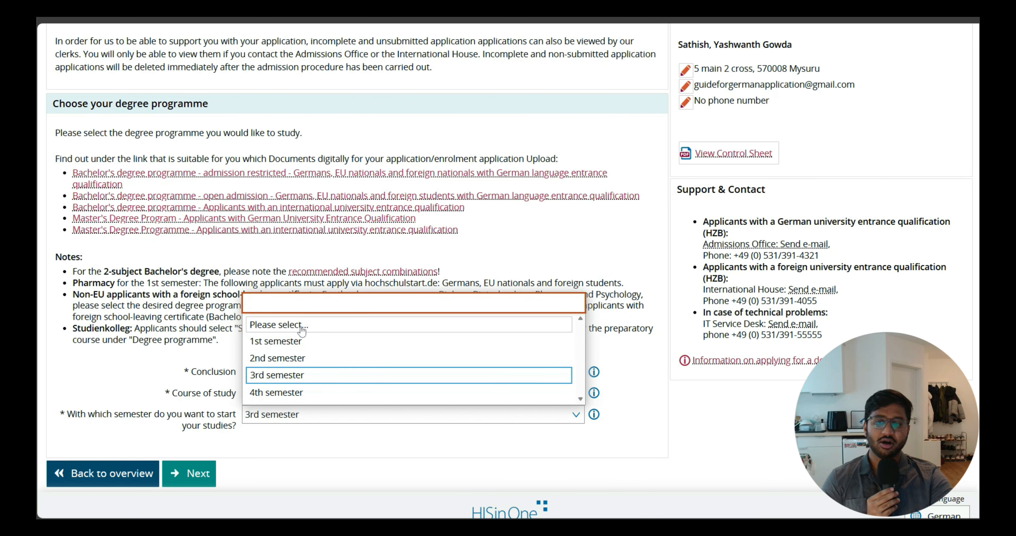
{"action": "left_click", "coordinate": [298, 341]}
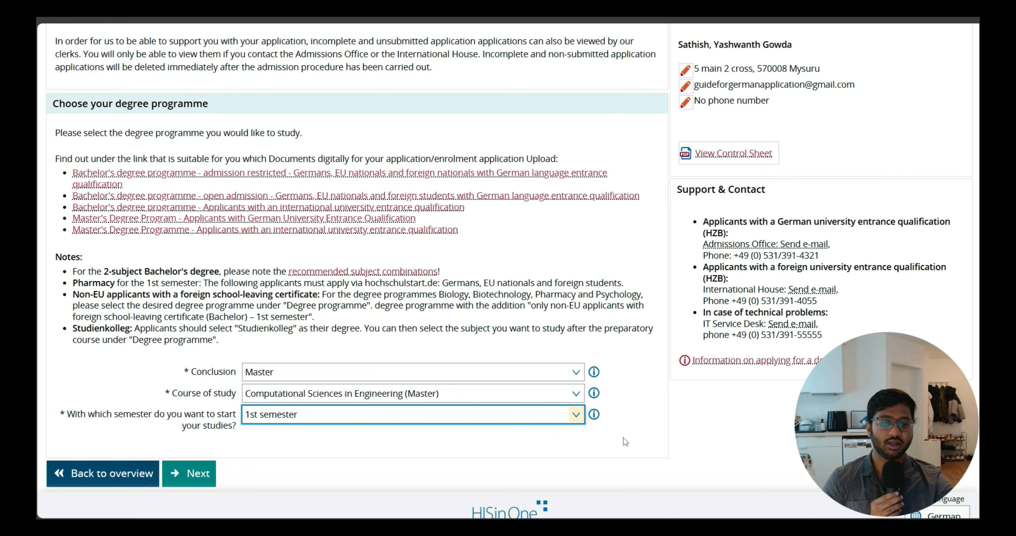
{"action": "scroll", "coordinate": [463, 400], "scroll_direction": "down", "scroll_amount": 1}
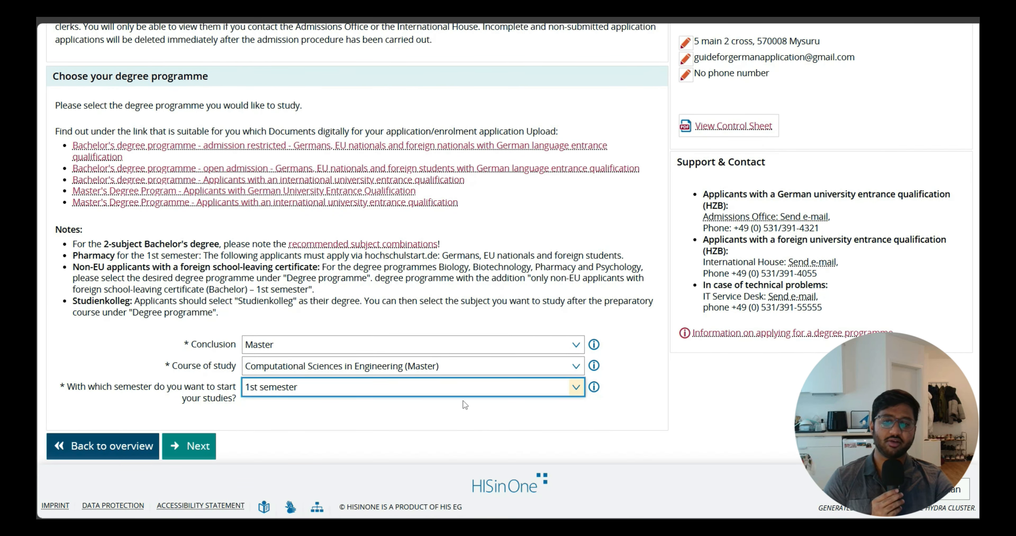
{"action": "left_click", "coordinate": [195, 447]}
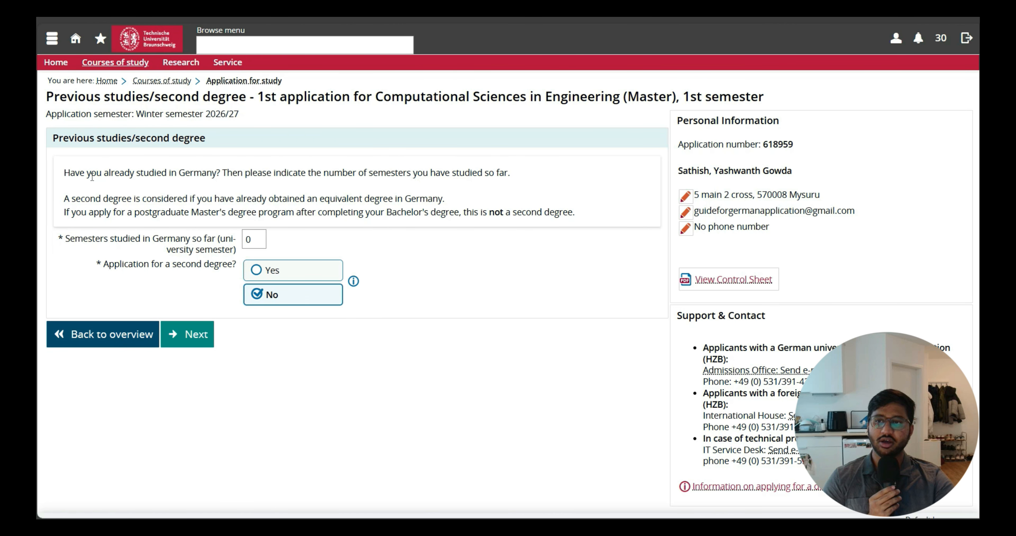
Proceed past the previous-studies page with 0 semesters studied in Germany and no second degree.
{"action": "left_click_drag", "start_coordinate": [92, 177], "coordinate": [233, 175]}
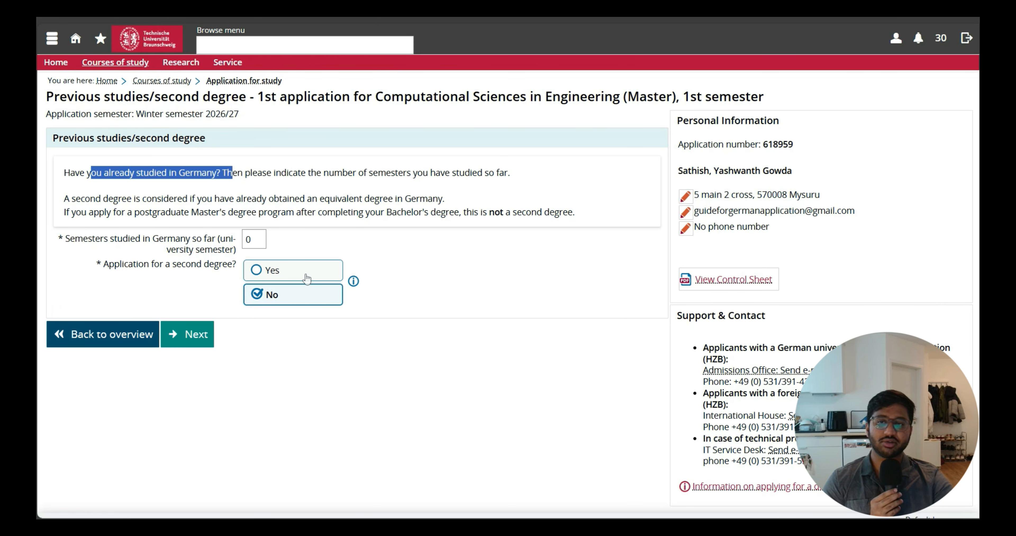
{"action": "double_click", "coordinate": [253, 238]}
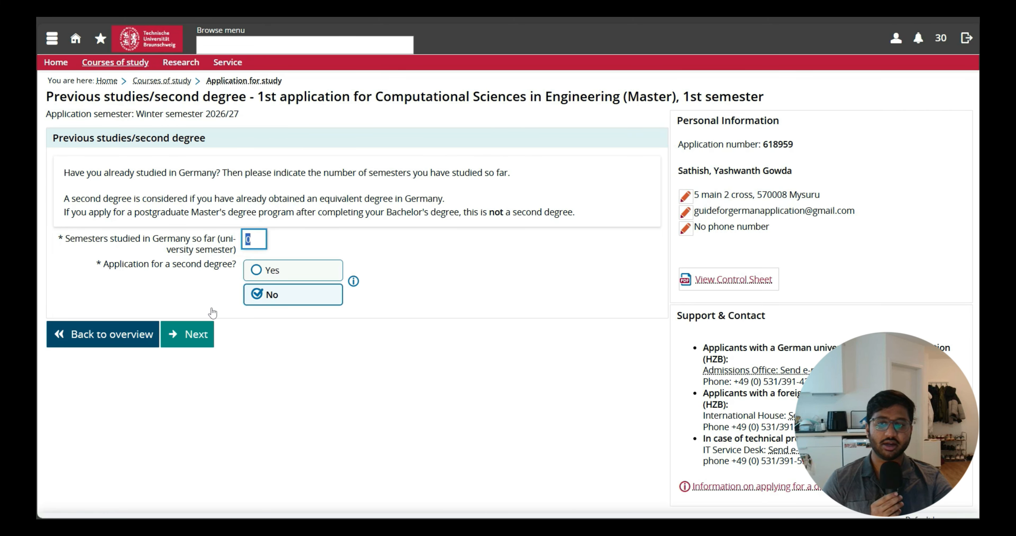
{"action": "left_click", "coordinate": [205, 341]}
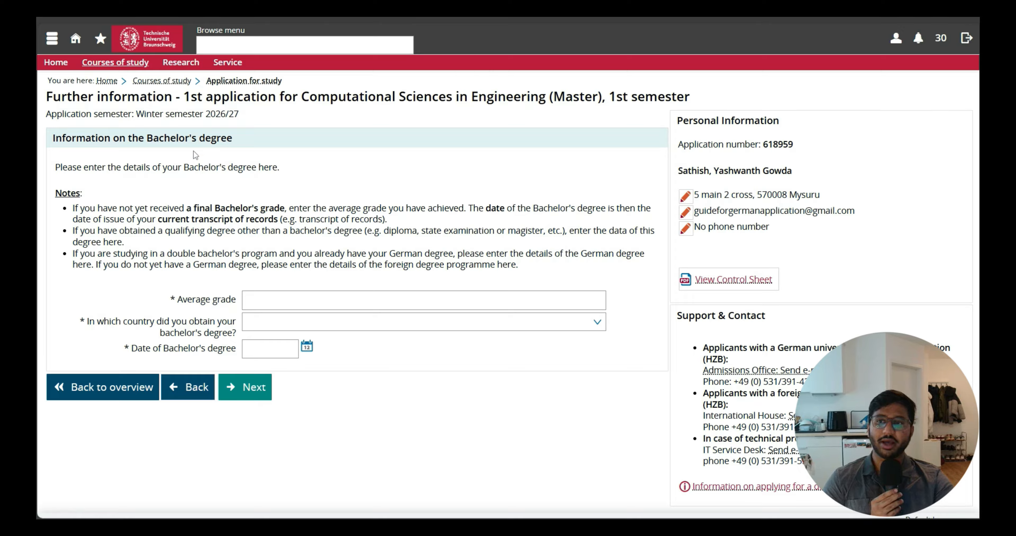
Read the notes on the Bachelor's degree details and enter 1.7 as the average grade.
{"action": "left_click_drag", "start_coordinate": [52, 138], "coordinate": [233, 140]}
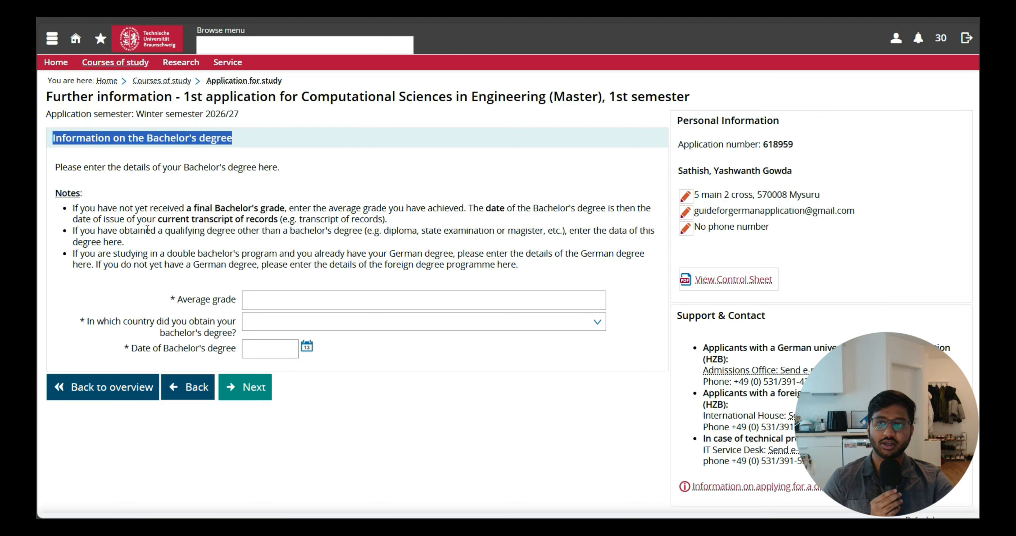
{"action": "left_click", "coordinate": [137, 208]}
{"action": "left_click_drag", "start_coordinate": [138, 207], "coordinate": [394, 223]}
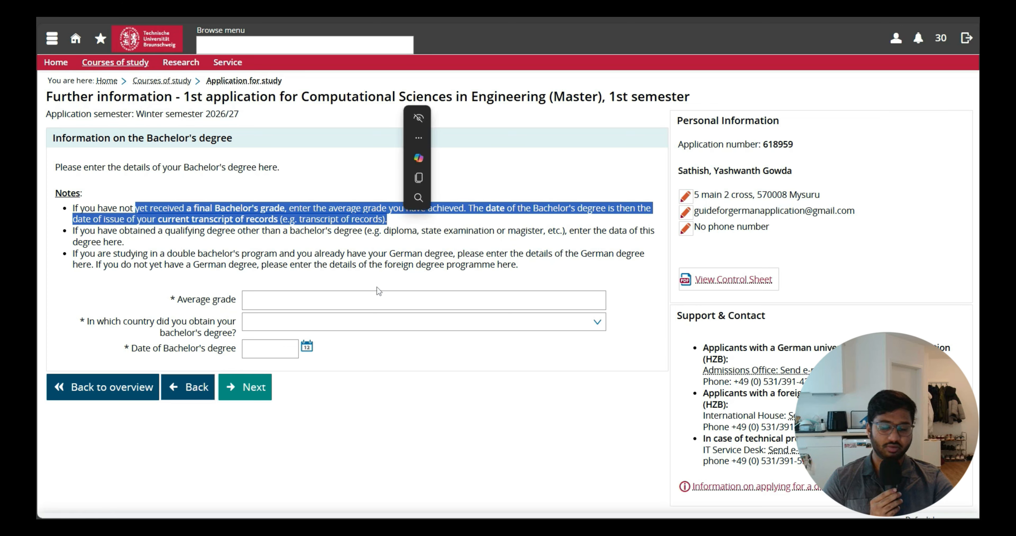
{"action": "left_click", "coordinate": [377, 425]}
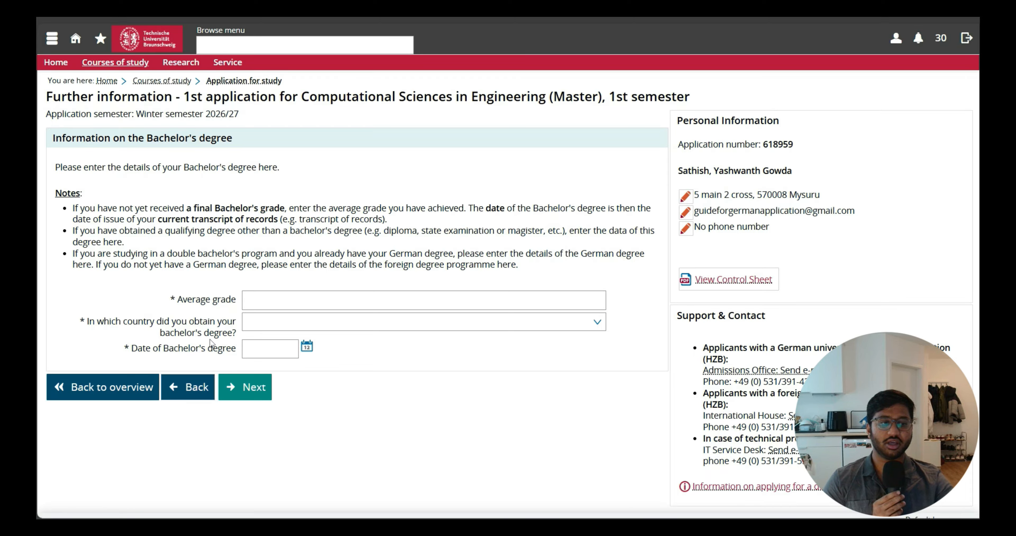
{"action": "left_click_drag", "start_coordinate": [112, 231], "coordinate": [573, 233]}
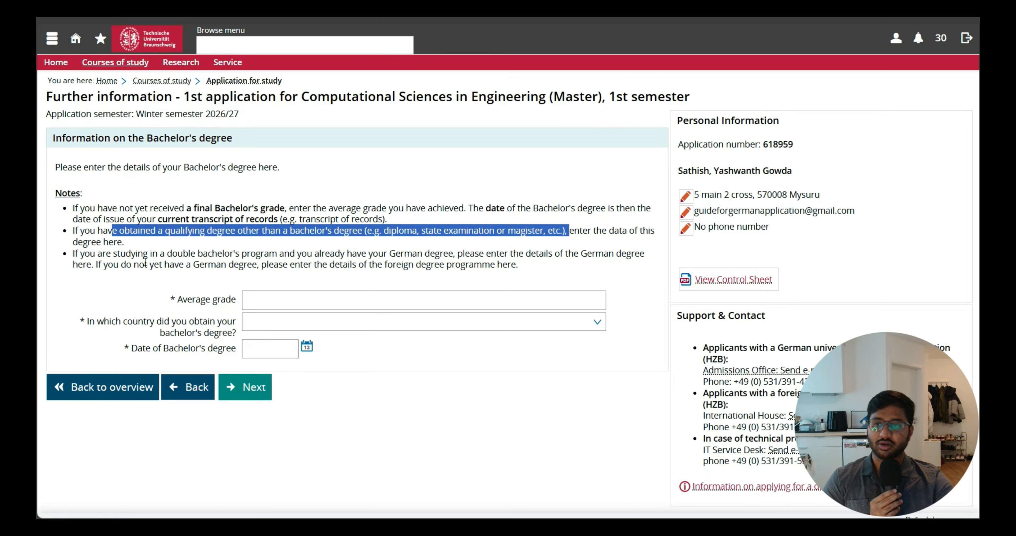
{"action": "left_click_drag", "start_coordinate": [85, 253], "coordinate": [451, 255]}
{"action": "left_click", "coordinate": [409, 392]}
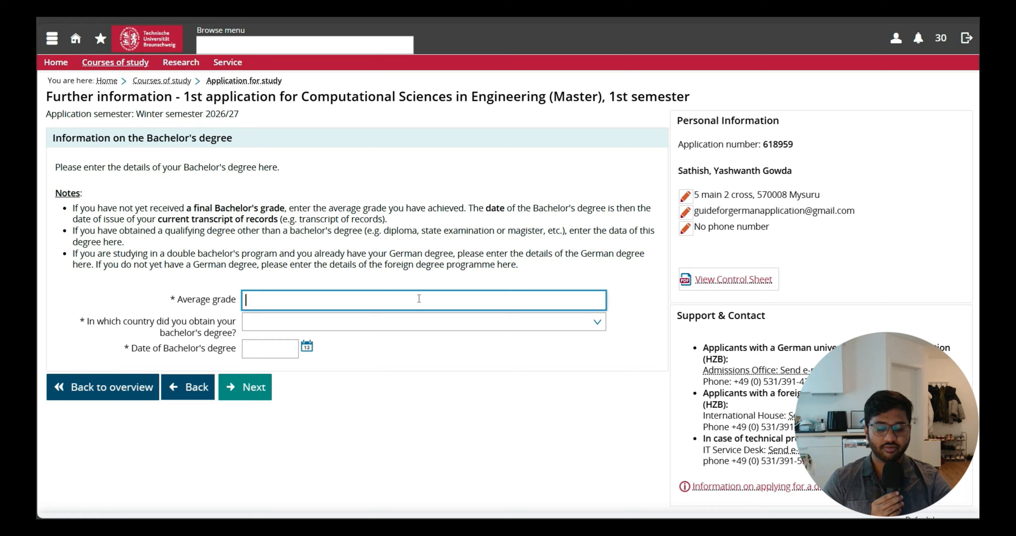
{"action": "type", "text": "1.7"}
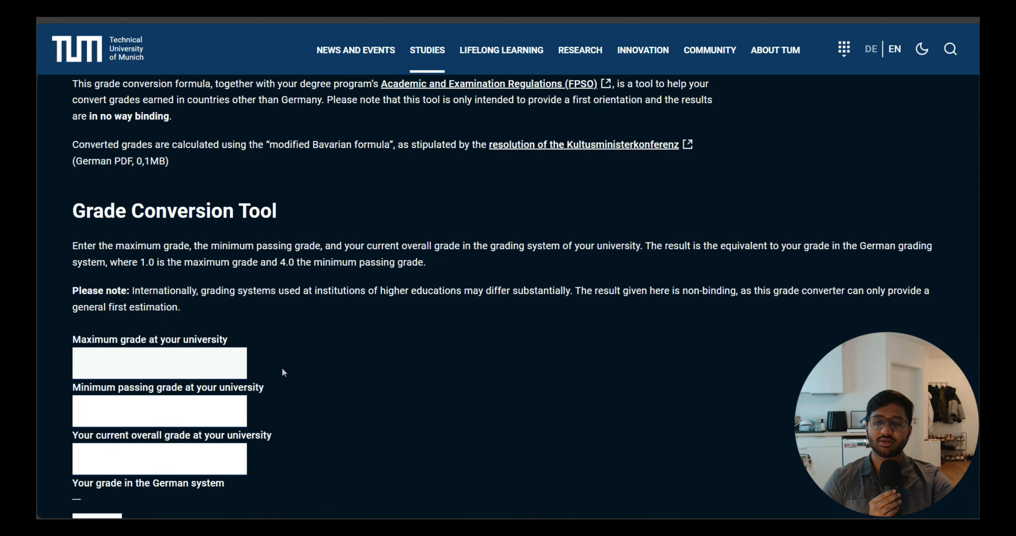
Switch to the TUM Grade Conversion Tool and convert 8.8 on a scale with maximum 10 and minimum pass 5.
{"action": "scroll", "coordinate": [282, 370], "scroll_direction": "down", "scroll_amount": 2}
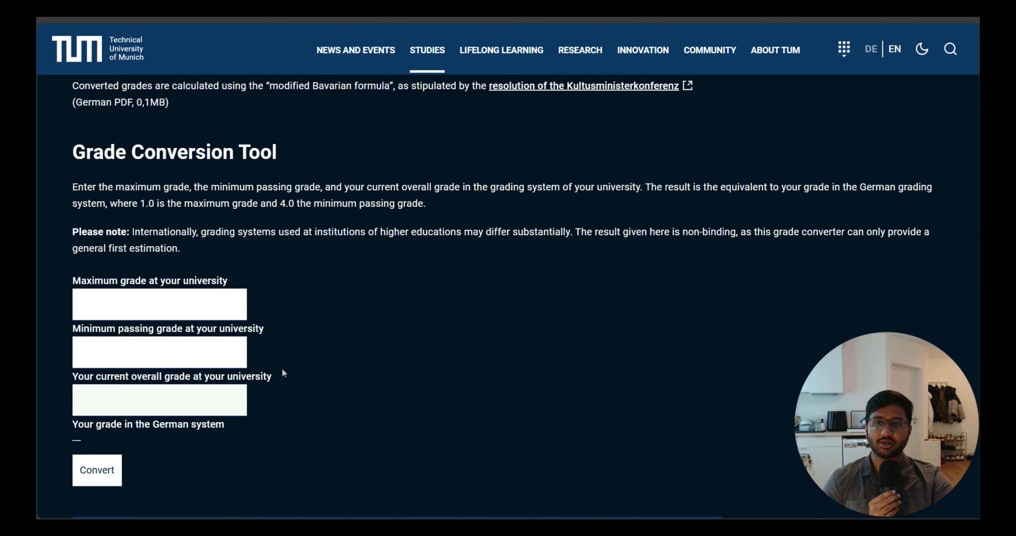
{"action": "left_click", "coordinate": [215, 309]}
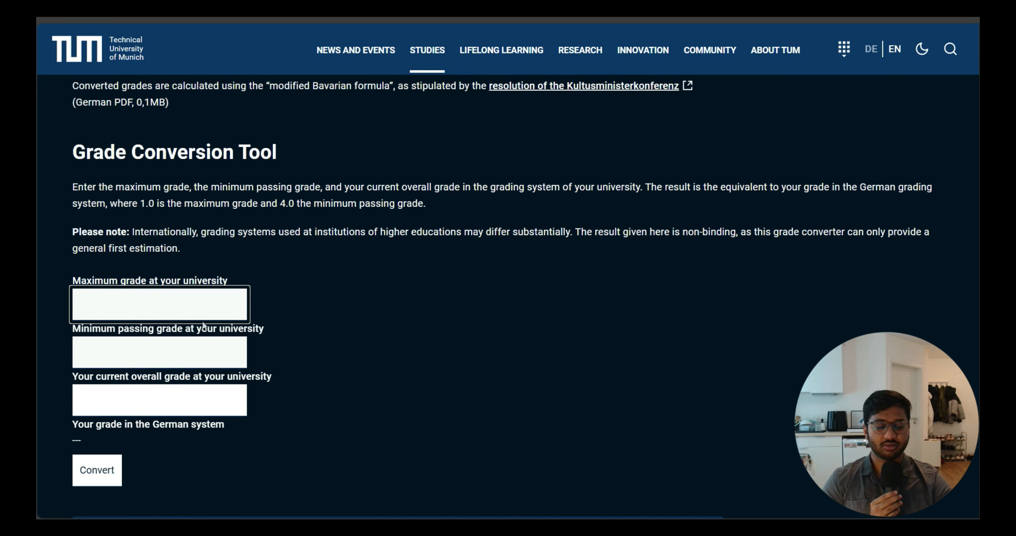
{"action": "type", "text": "10"}
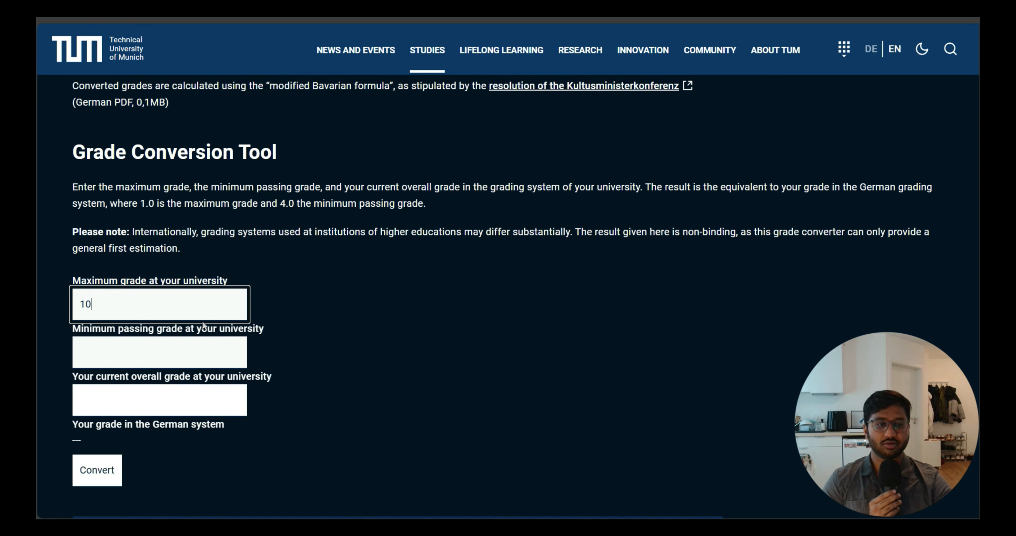
{"action": "left_click", "coordinate": [95, 346]}
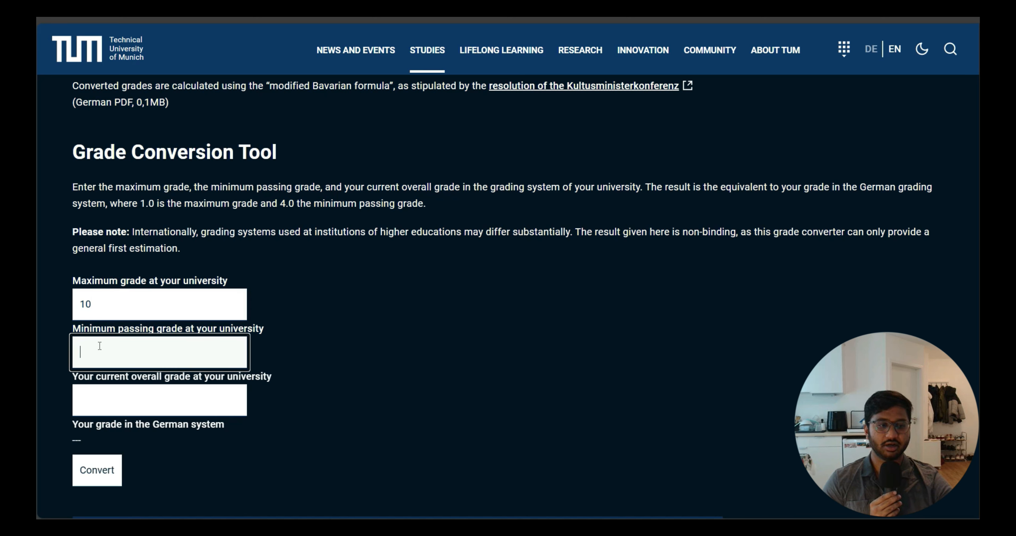
{"action": "type", "text": "5"}
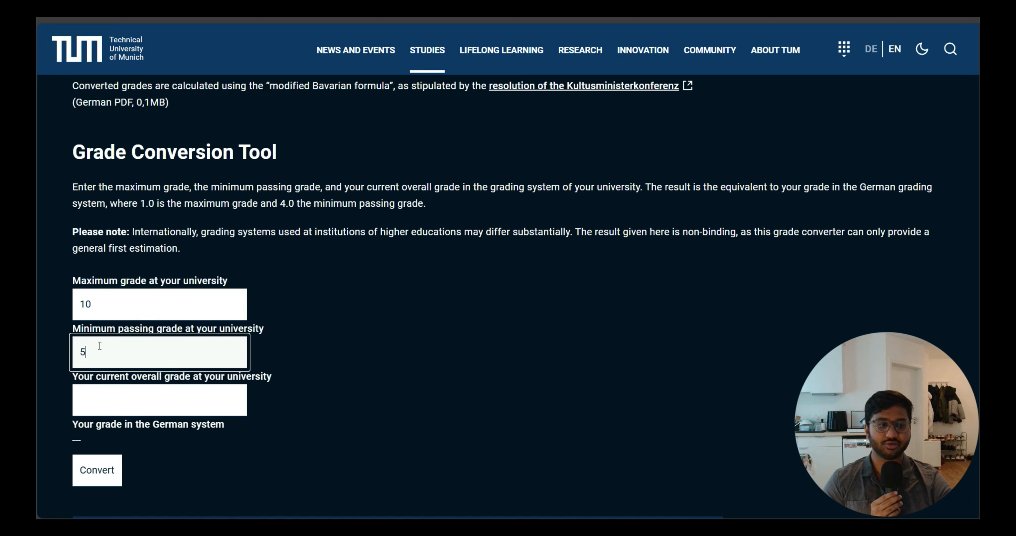
{"action": "left_click", "coordinate": [118, 393]}
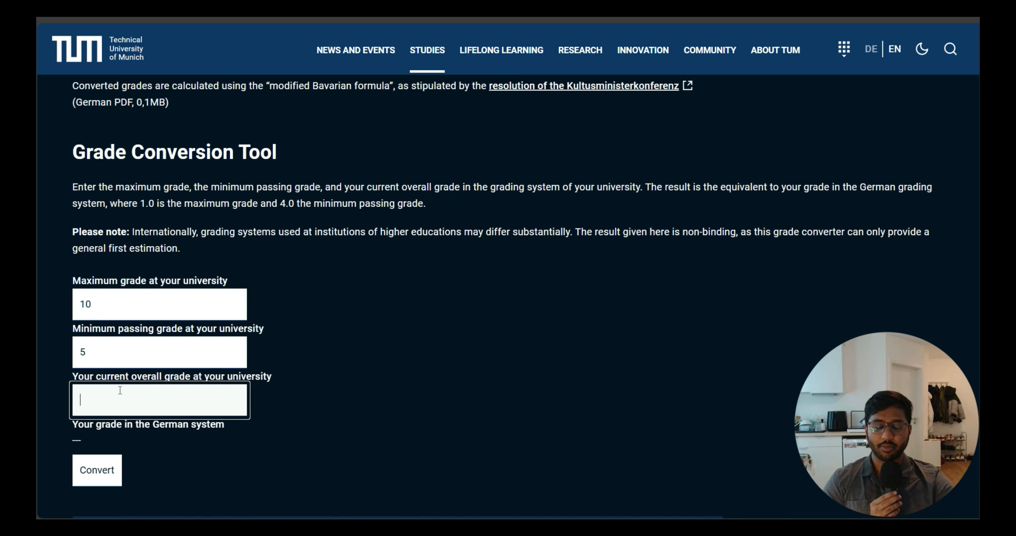
{"action": "type", "text": "8.8"}
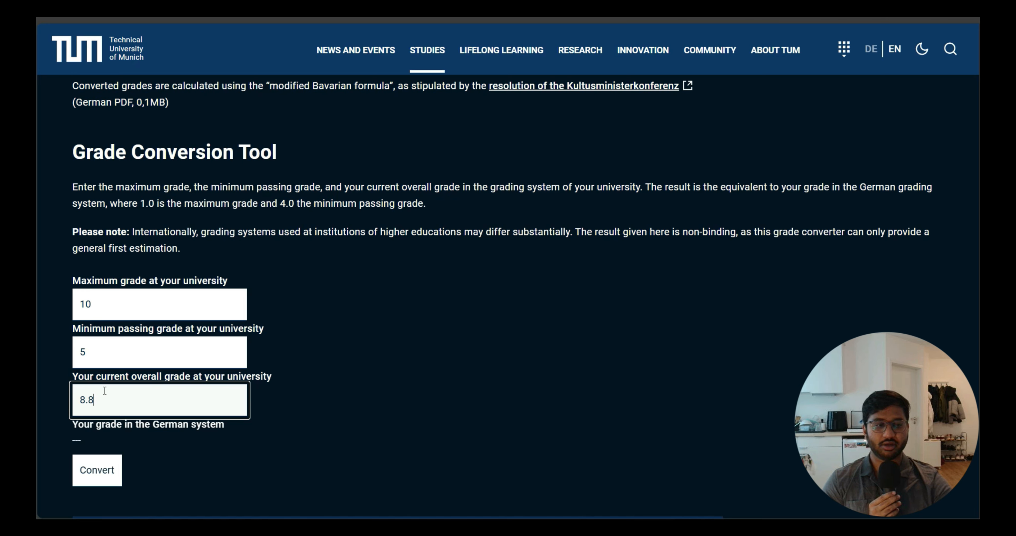
{"action": "left_click", "coordinate": [88, 475]}
{"action": "left_click_drag", "start_coordinate": [98, 438], "coordinate": [39, 445]}
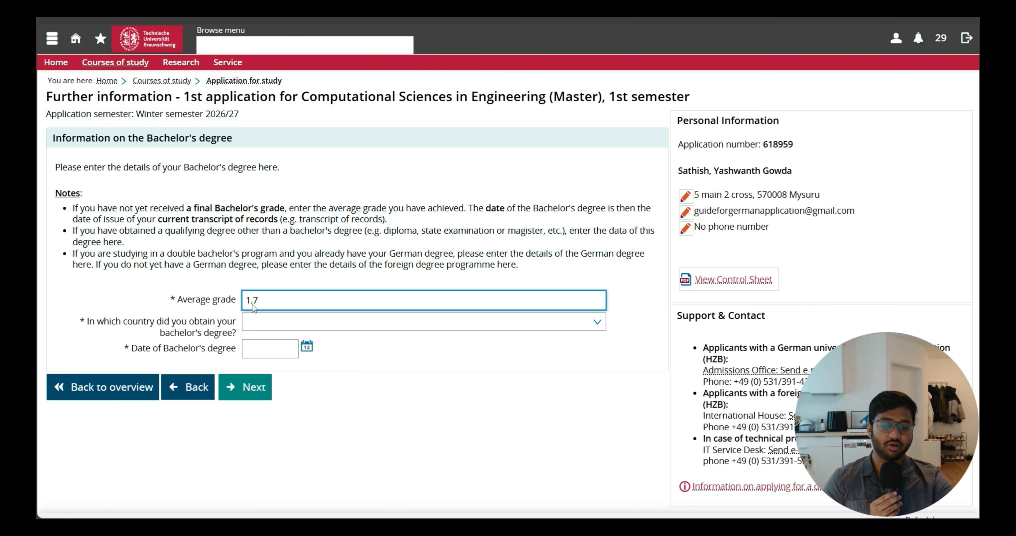
Set the country where the Bachelor's degree was obtained to India.
{"action": "left_click", "coordinate": [525, 328]}
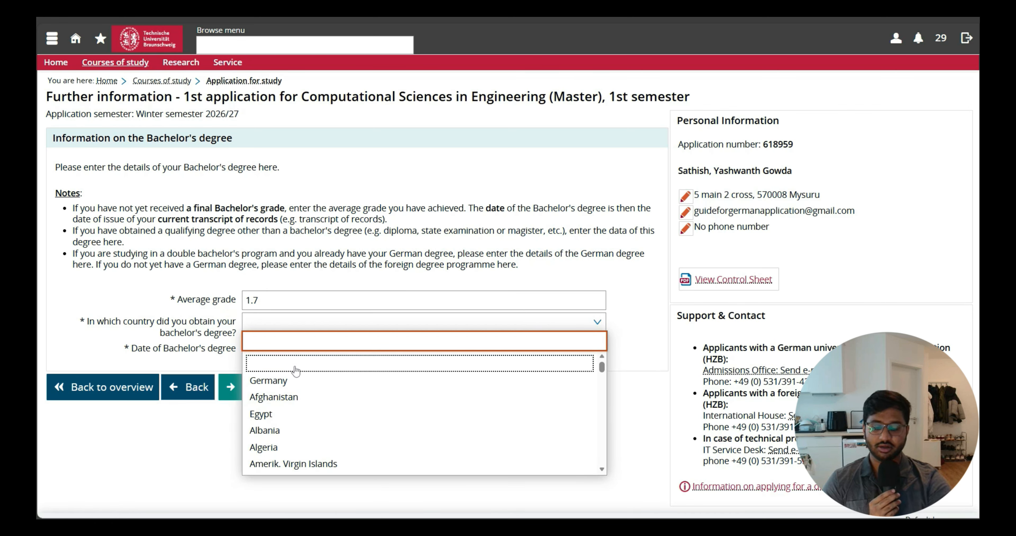
{"action": "type", "text": "ind"}
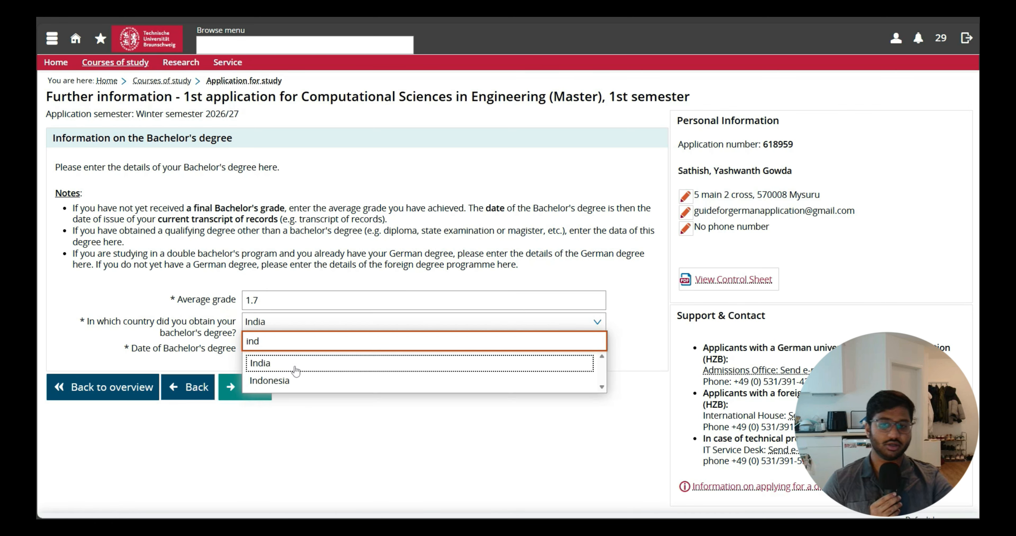
{"action": "left_click", "coordinate": [293, 368]}
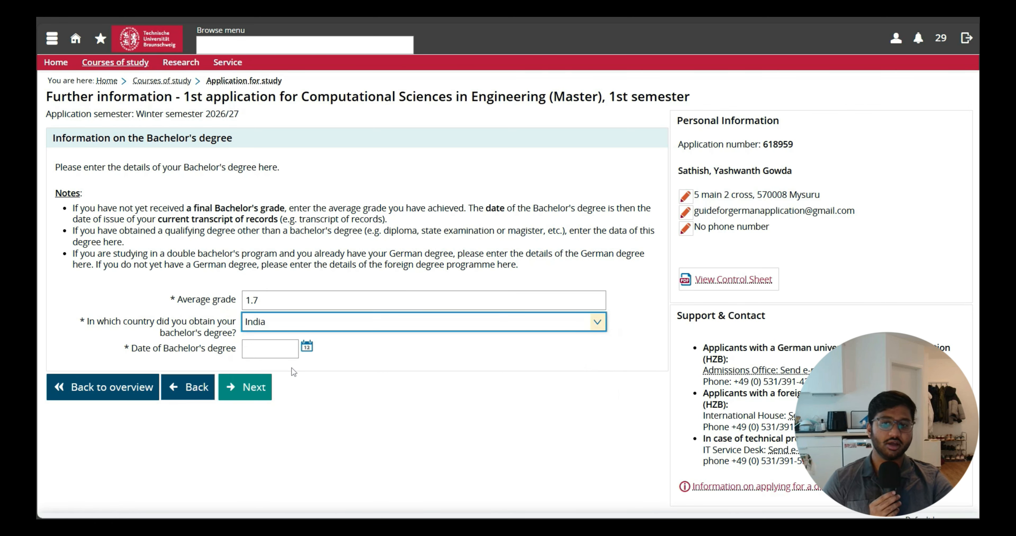
Set the date of the Bachelor's degree to 01.08.2020 using the date picker and try to continue.
{"action": "left_click", "coordinate": [296, 348]}
{"action": "left_click", "coordinate": [307, 346]}
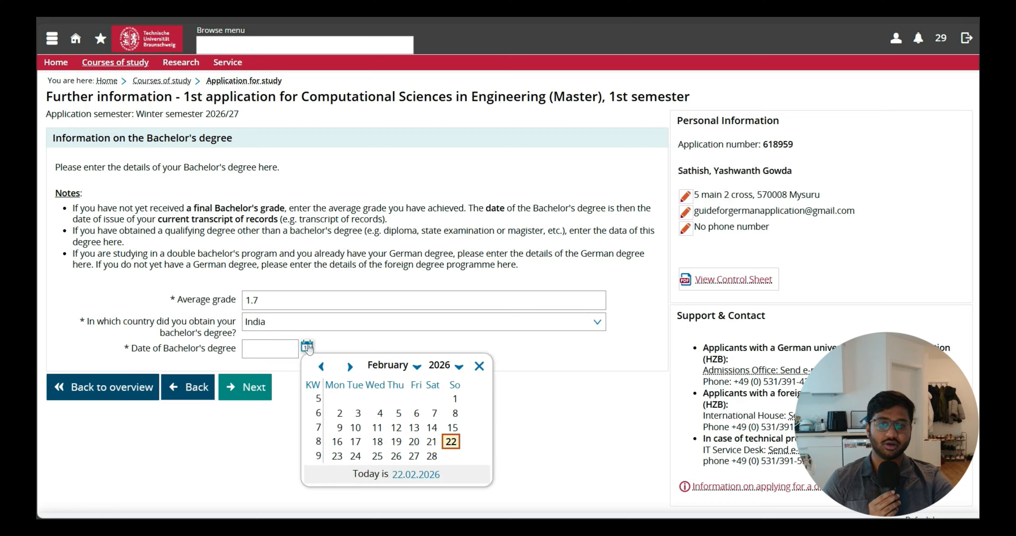
{"action": "left_click", "coordinate": [437, 367]}
{"action": "scroll", "coordinate": [436, 388], "scroll_direction": "up", "scroll_amount": 5}
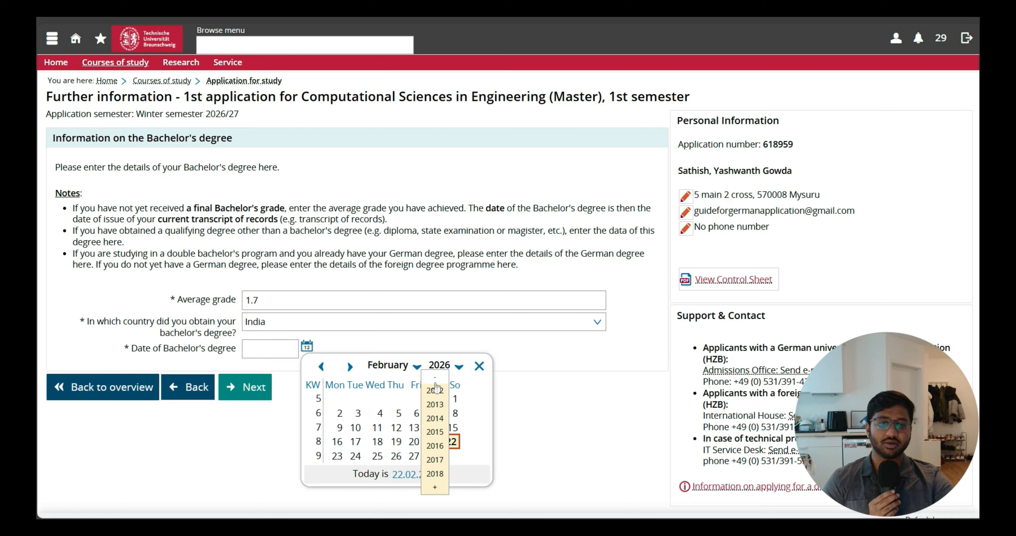
{"action": "left_click", "coordinate": [436, 382]}
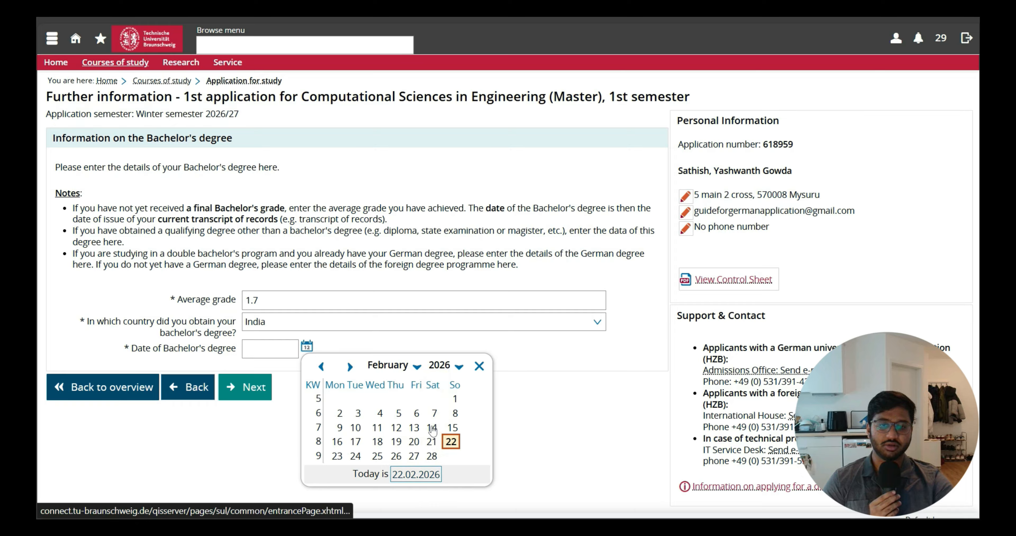
{"action": "left_click", "coordinate": [439, 365]}
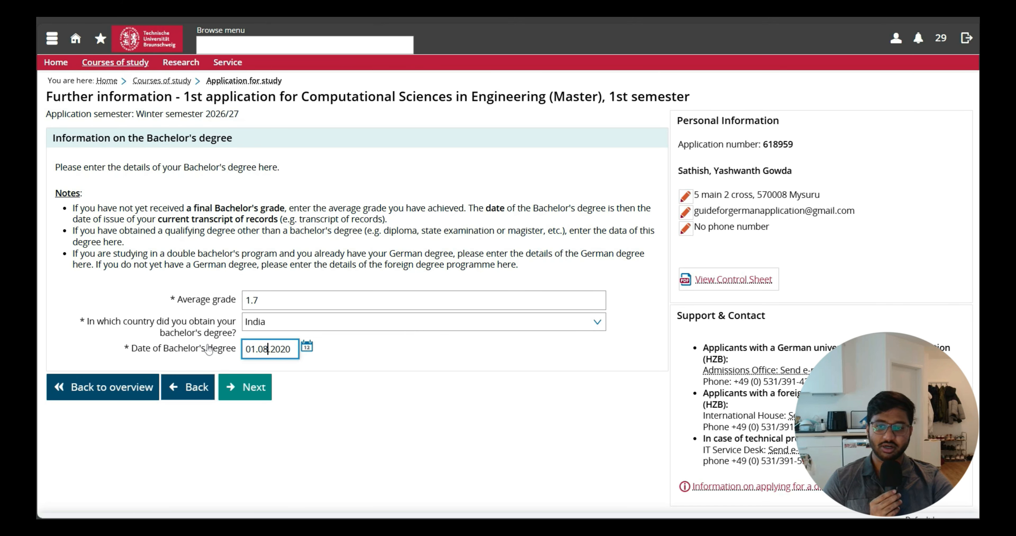
{"action": "left_click", "coordinate": [255, 382]}
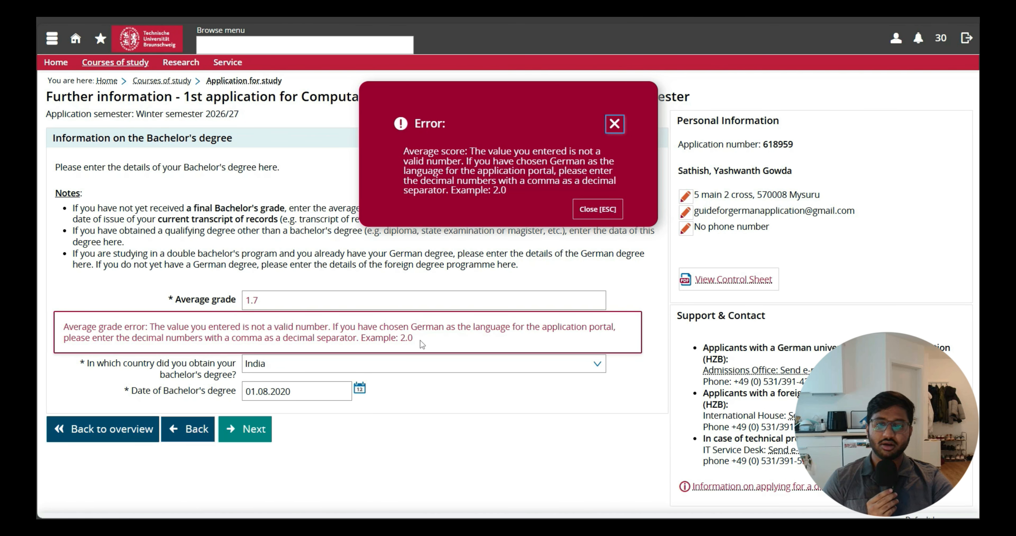
Change the average grade to 1,7 with a comma as decimal separator and continue to the next page.
{"action": "left_click_drag", "start_coordinate": [407, 339], "coordinate": [400, 339]}
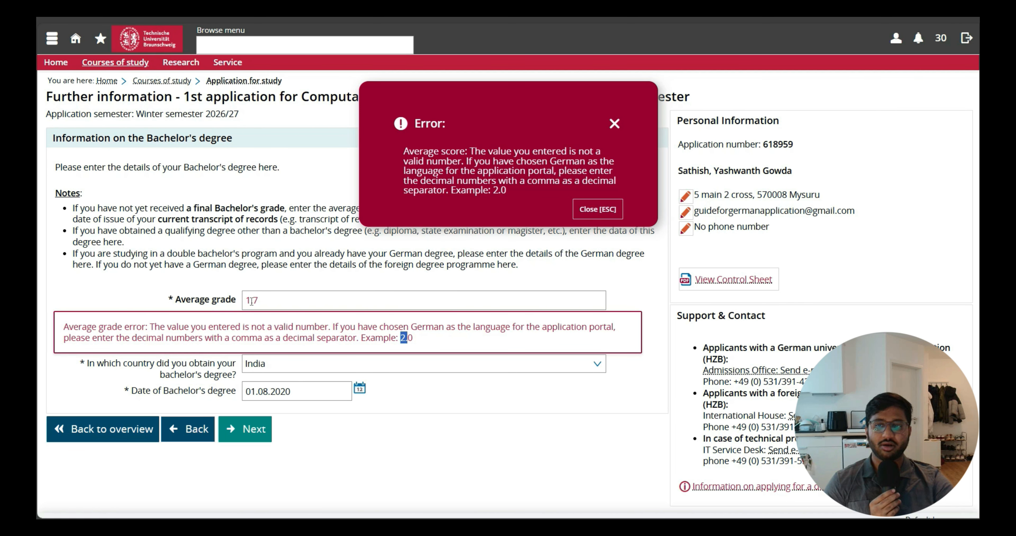
{"action": "left_click", "coordinate": [336, 302]}
{"action": "key", "text": "Left"}
{"action": "key", "text": "BackSpace"}
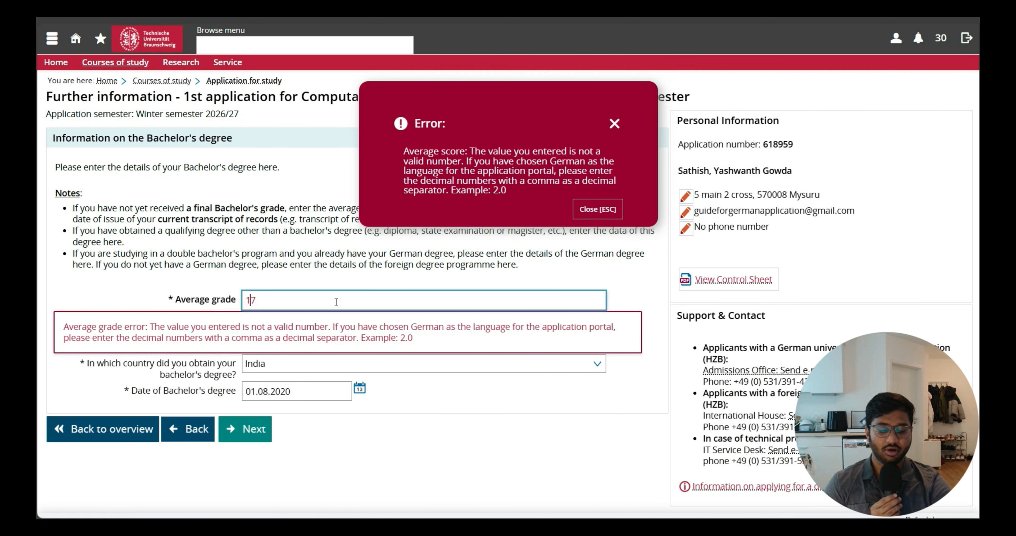
{"action": "type", "text": ","}
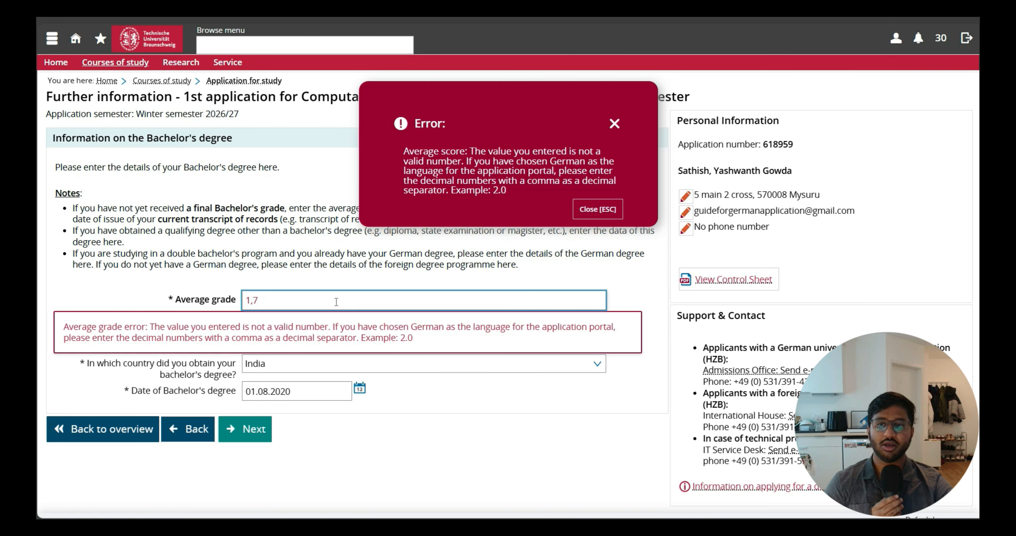
{"action": "left_click", "coordinate": [241, 430]}
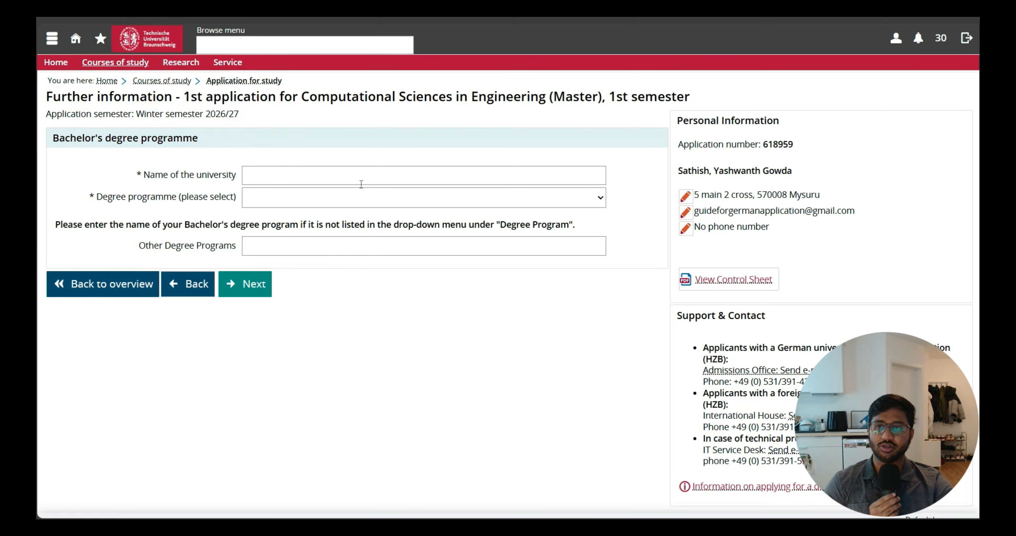
Enter VTU as the university name, choose Electrical Engineering as the degree programme, and continue.
{"action": "left_click", "coordinate": [384, 177]}
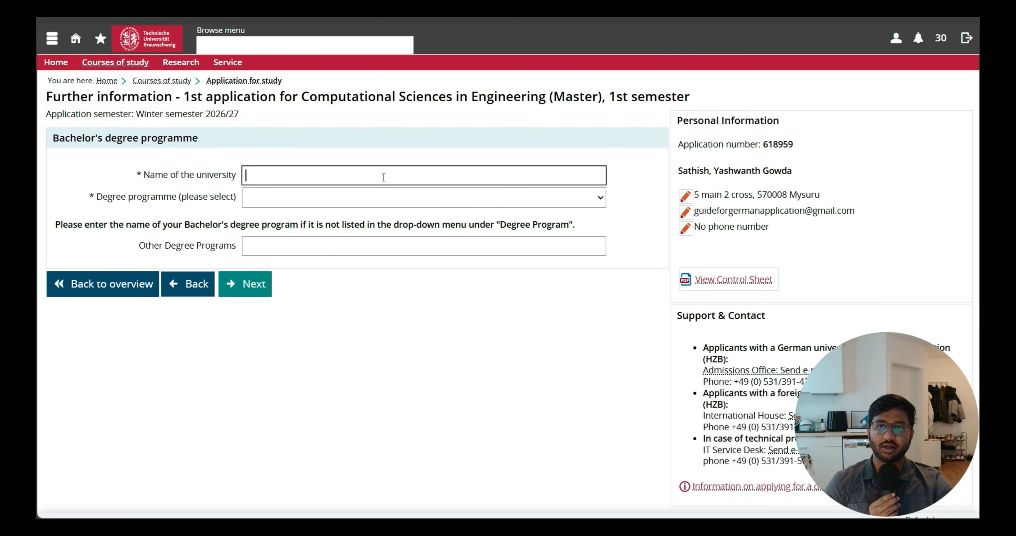
{"action": "type", "text": "VTU"}
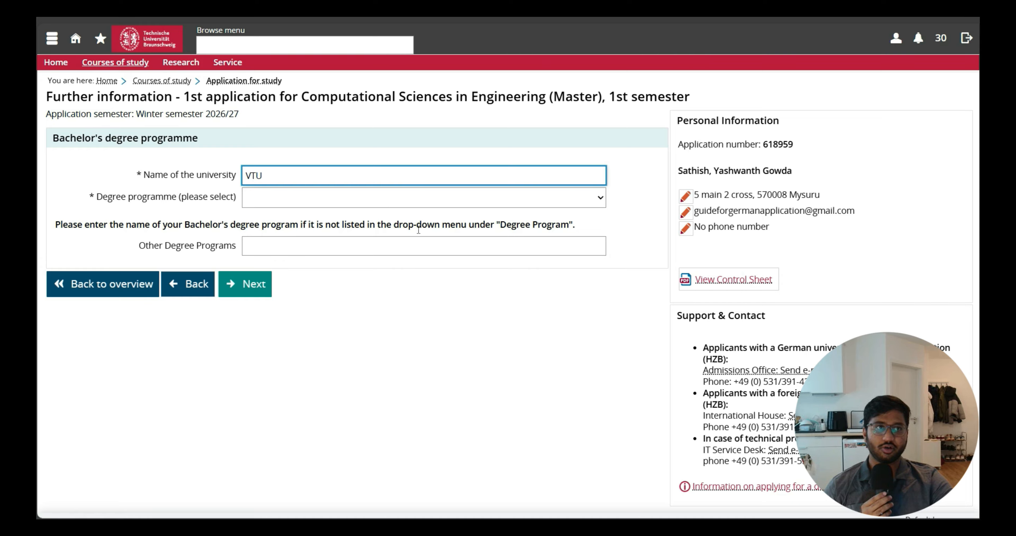
{"action": "left_click", "coordinate": [274, 198]}
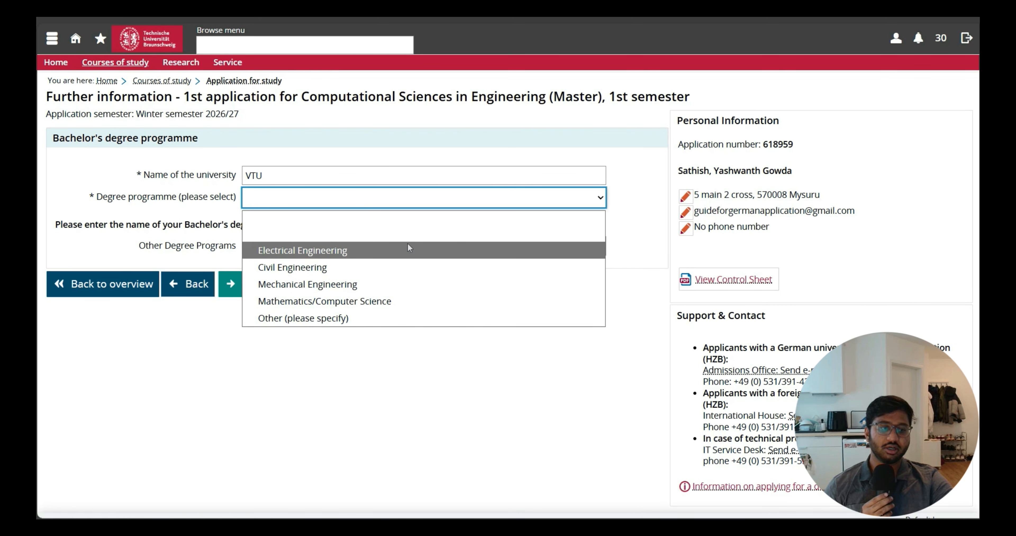
{"action": "left_click", "coordinate": [408, 247]}
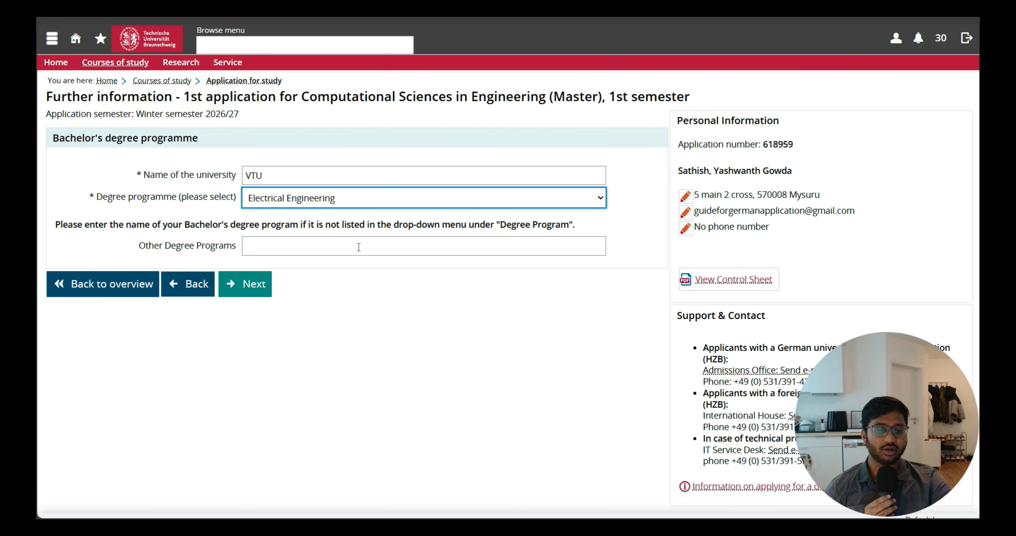
{"action": "left_click", "coordinate": [256, 282]}
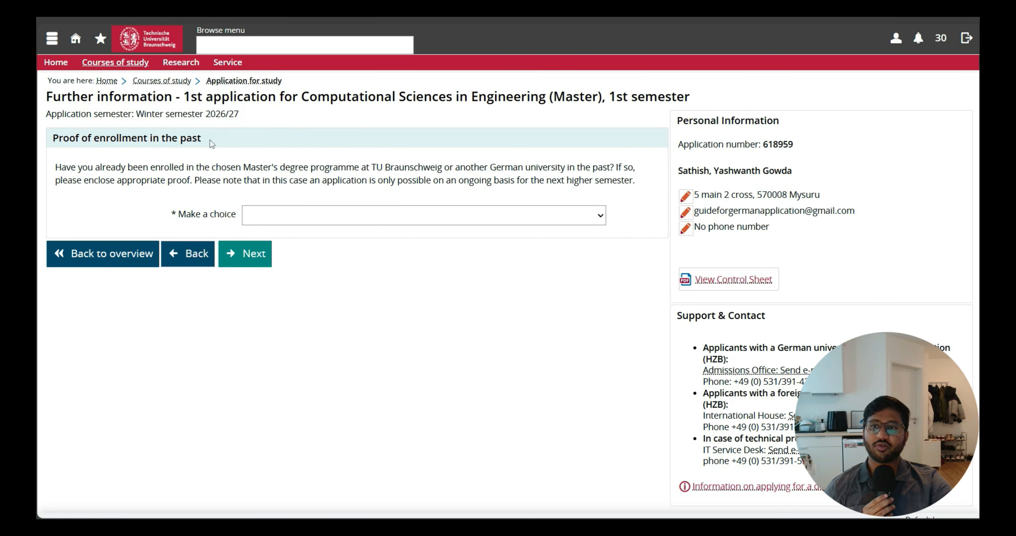
Answer No to previous enrollment in the Master's programme at a German university and continue.
{"action": "left_click_drag", "start_coordinate": [76, 178], "coordinate": [497, 162]}
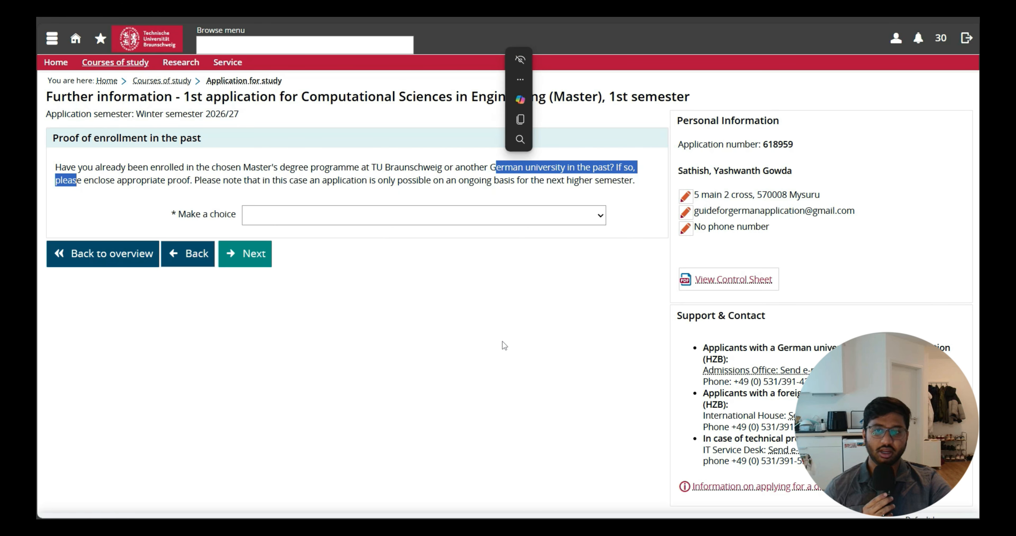
{"action": "left_click", "coordinate": [334, 203]}
{"action": "left_click", "coordinate": [326, 215]}
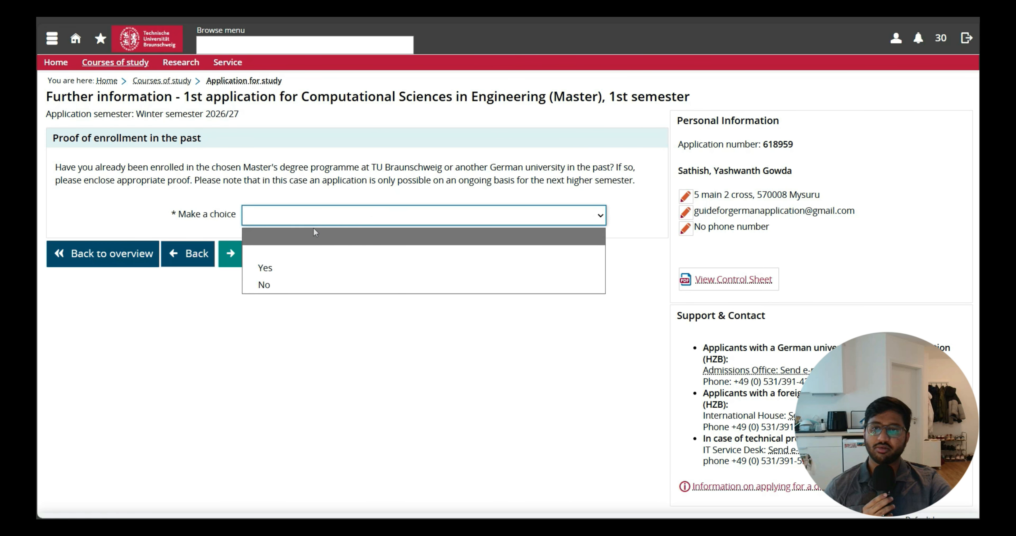
{"action": "left_click", "coordinate": [312, 282]}
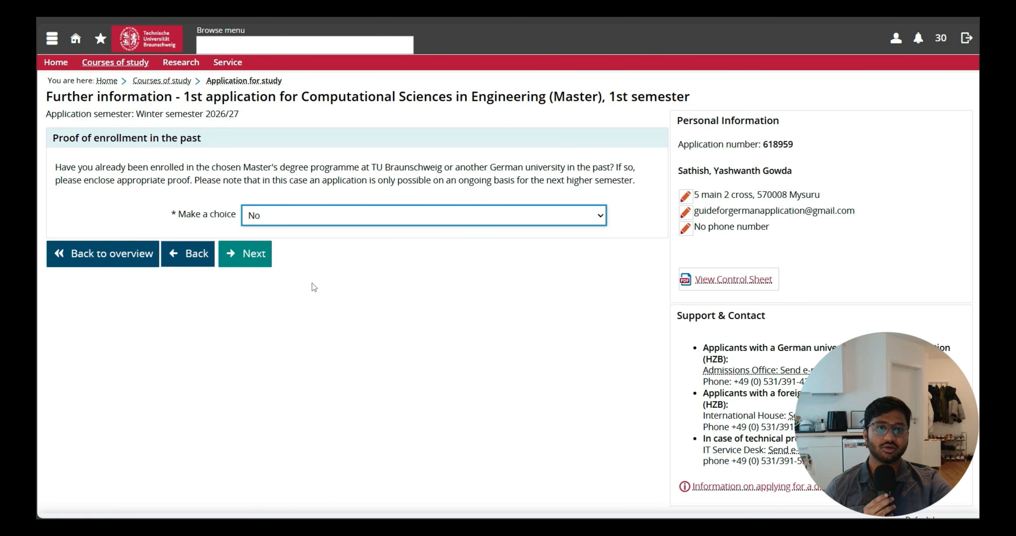
{"action": "left_click", "coordinate": [263, 264]}
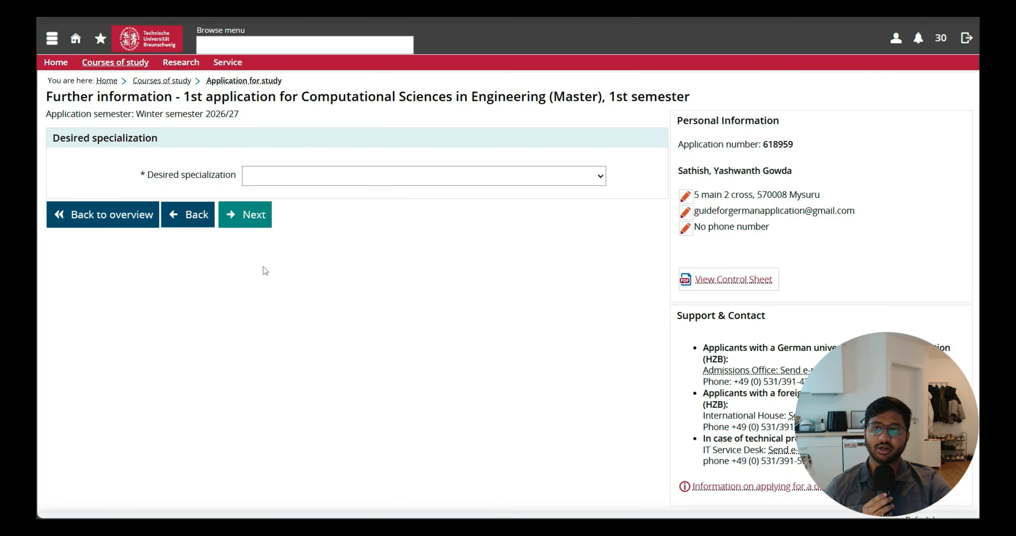
{"action": "left_click", "coordinate": [316, 184]}
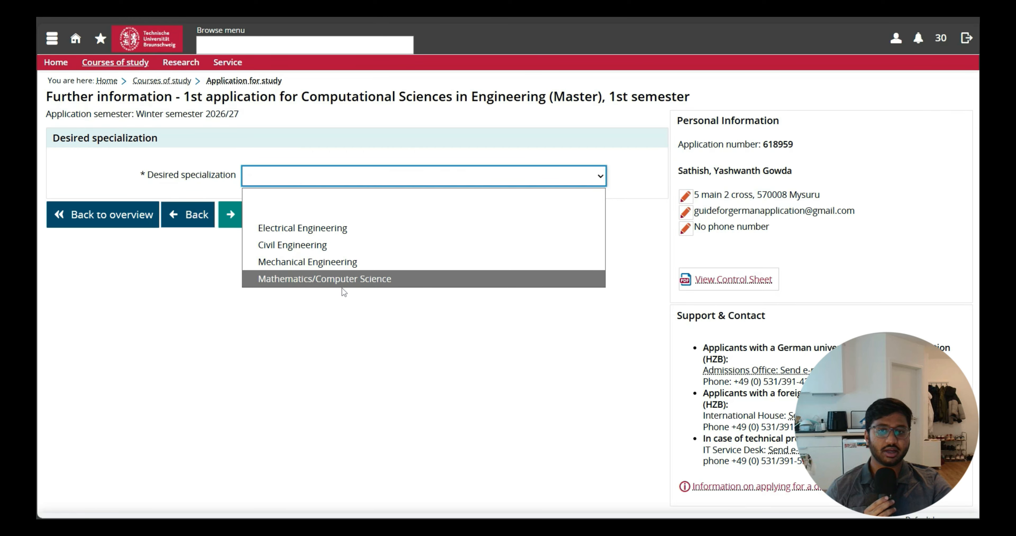
{"action": "left_click", "coordinate": [331, 227]}
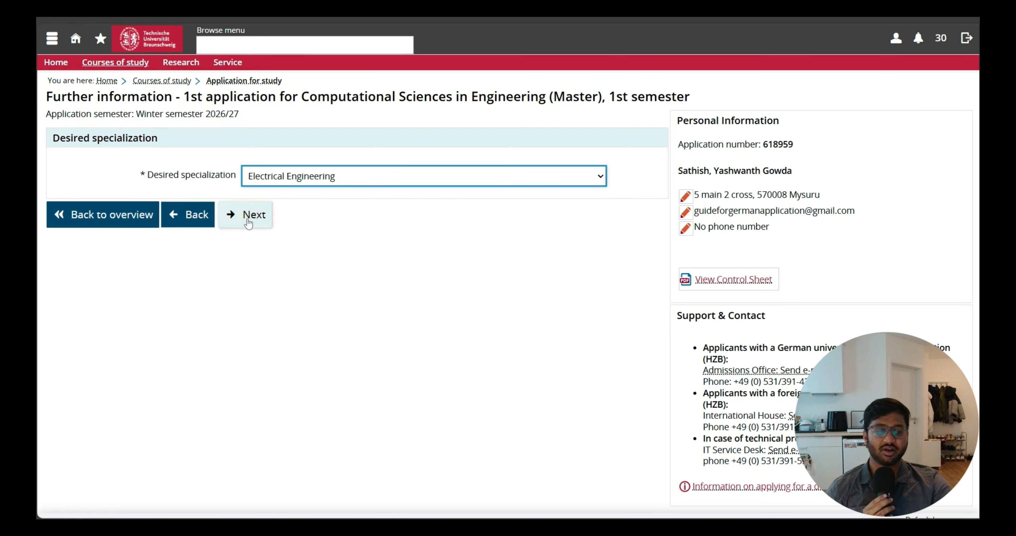
{"action": "left_click", "coordinate": [507, 180]}
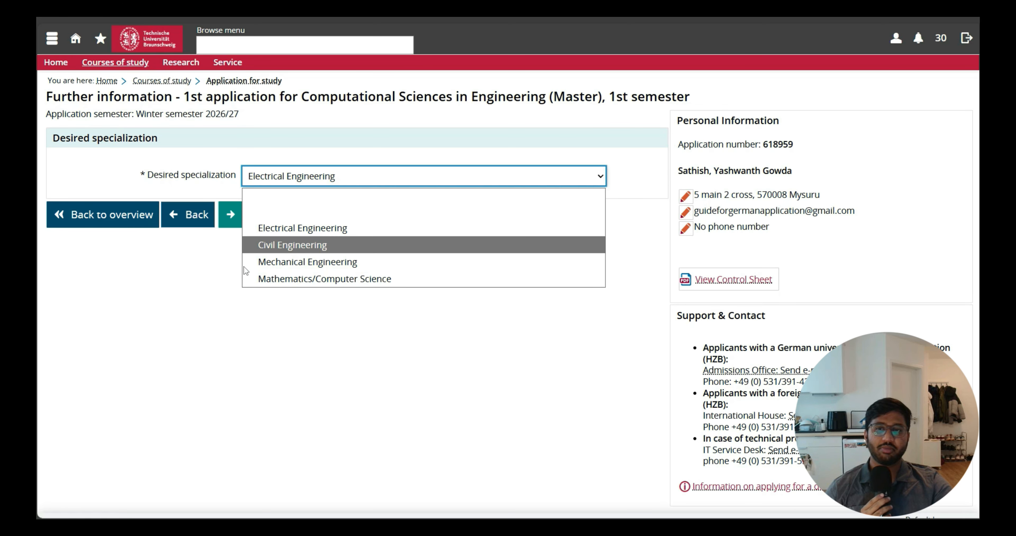
{"action": "left_click", "coordinate": [334, 278]}
{"action": "left_click", "coordinate": [264, 171]}
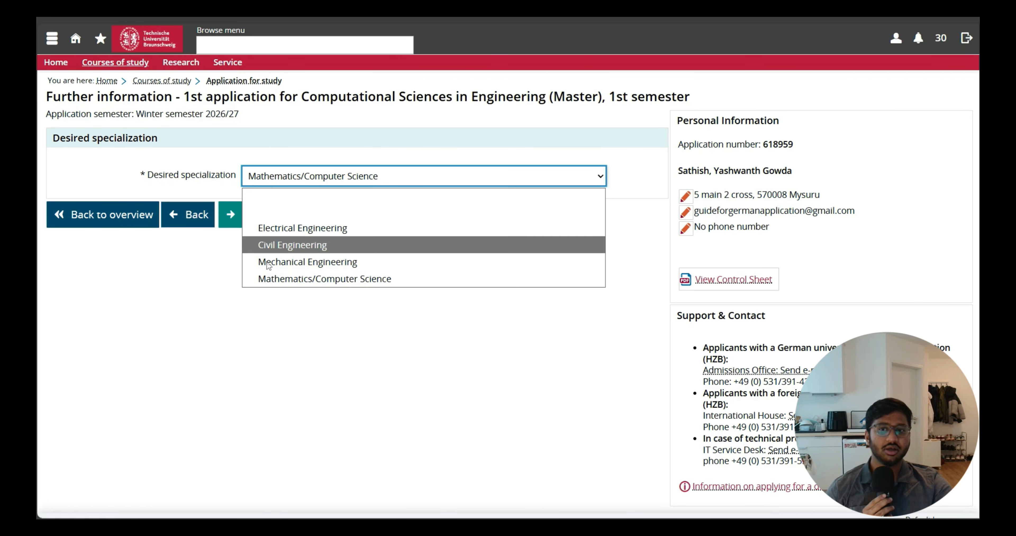
{"action": "left_click", "coordinate": [276, 261]}
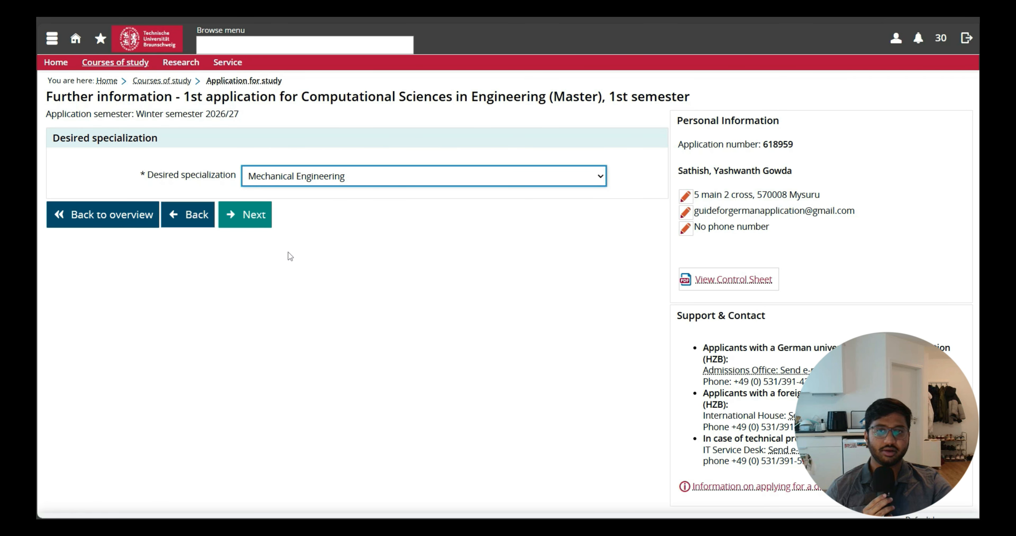
Select Electrical Engineering as the desired specialization and continue to the next page.
{"action": "left_click", "coordinate": [339, 182]}
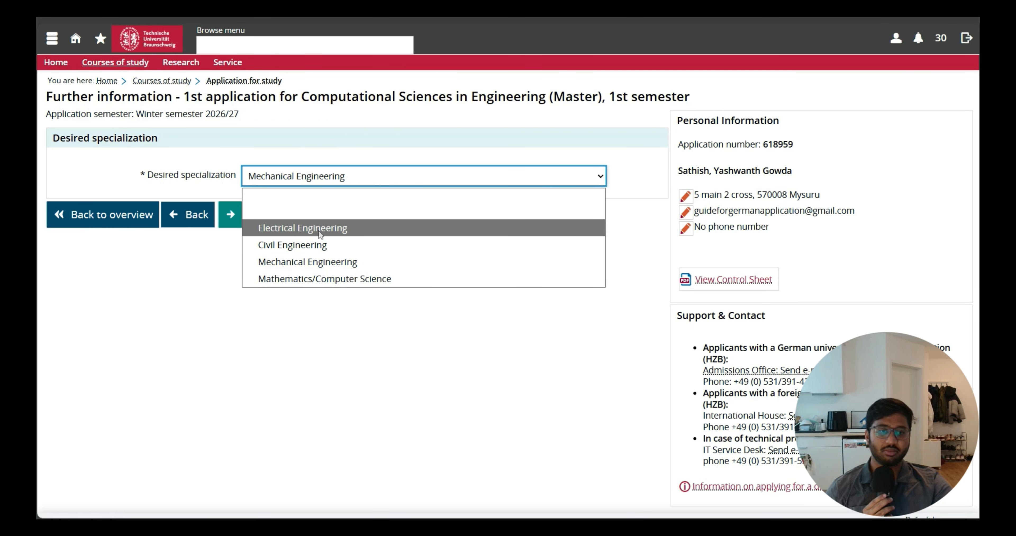
{"action": "left_click", "coordinate": [302, 227]}
{"action": "left_click", "coordinate": [248, 214]}
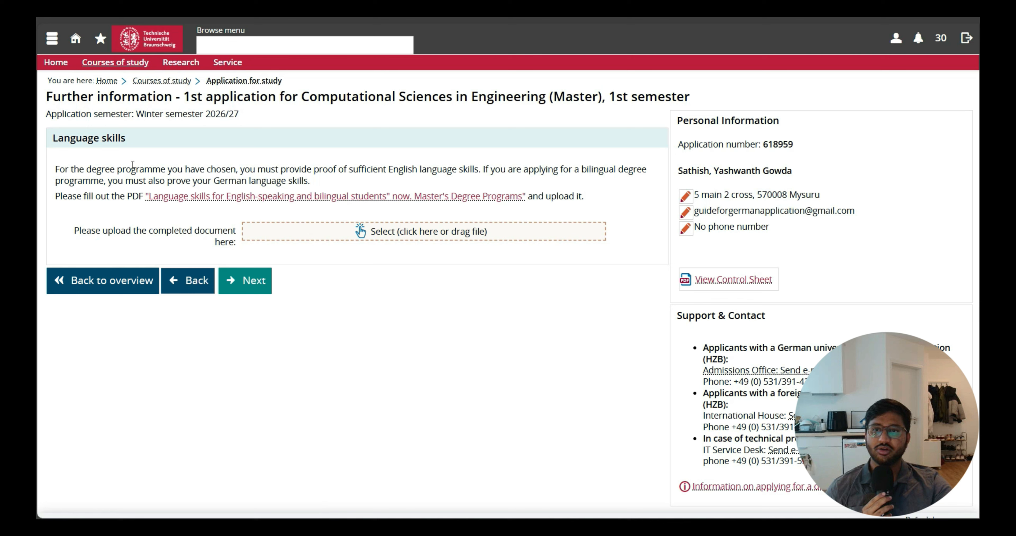
Open the upload for the completed language skills document and proceed to the next page.
{"action": "left_click_drag", "start_coordinate": [130, 169], "coordinate": [407, 163]}
{"action": "left_click_drag", "start_coordinate": [473, 162], "coordinate": [479, 162]}
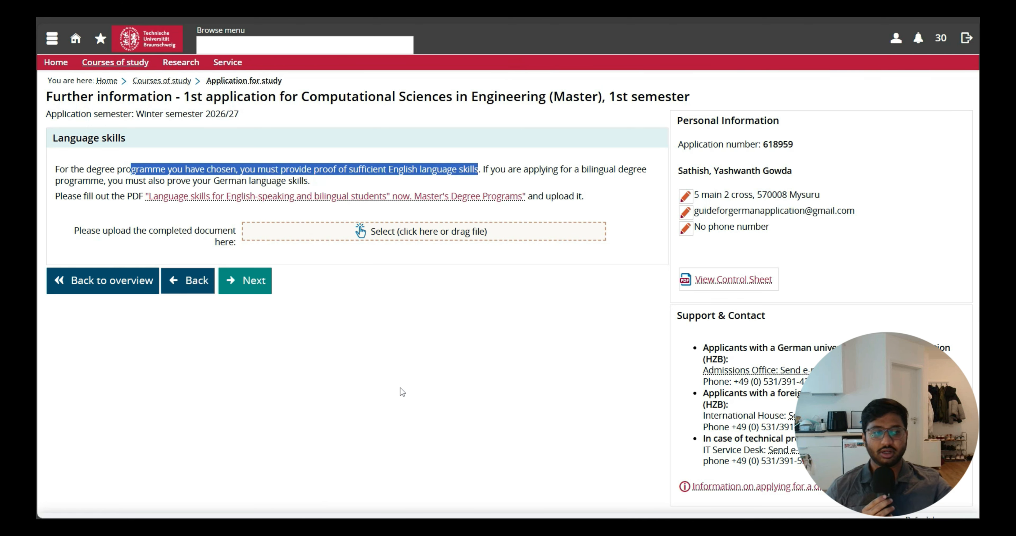
{"action": "left_click", "coordinate": [468, 230]}
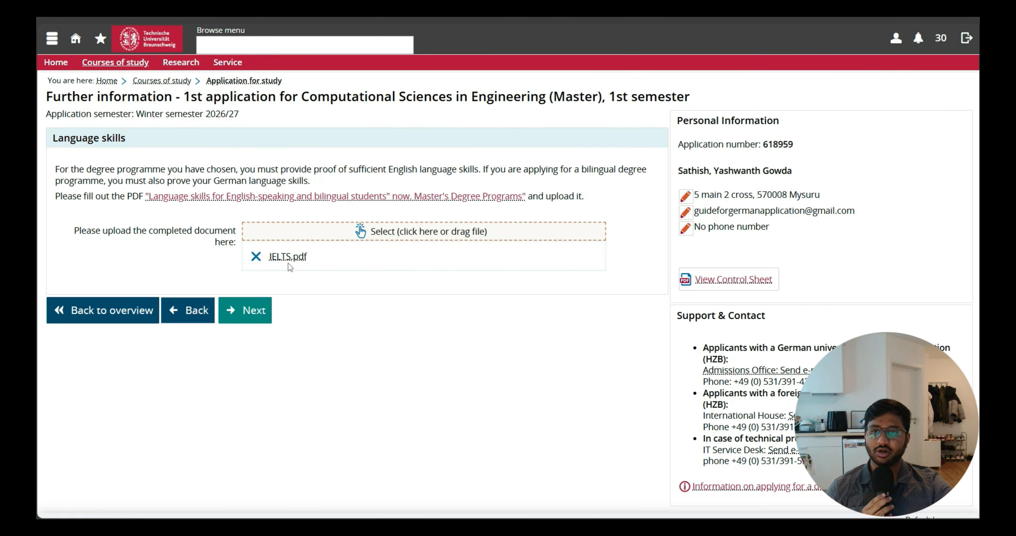
{"action": "left_click", "coordinate": [258, 311]}
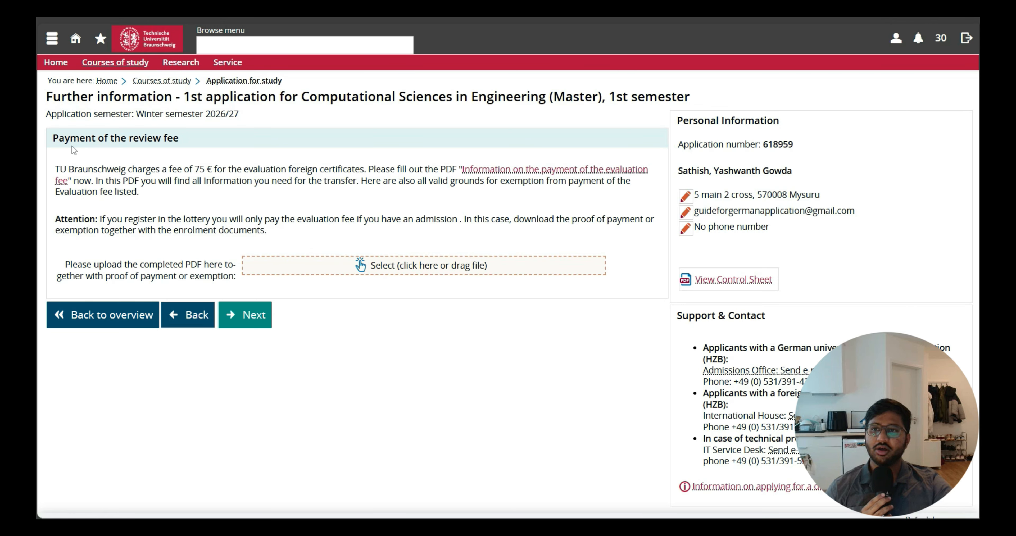
Open and read the PDF with information on paying the evaluation fee, including the bank transfer details.
{"action": "left_click_drag", "start_coordinate": [75, 138], "coordinate": [192, 166]}
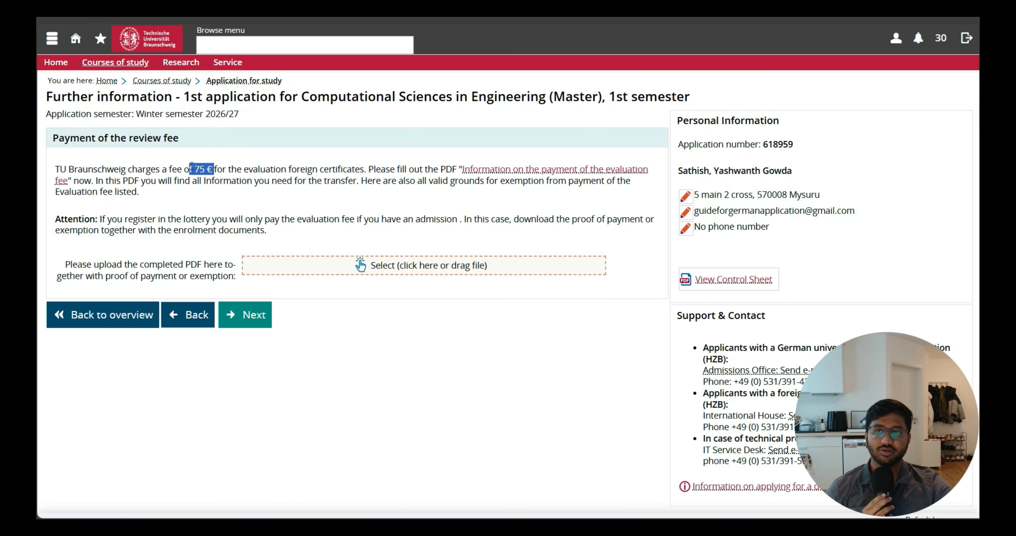
{"action": "left_click_drag", "start_coordinate": [114, 138], "coordinate": [190, 157]}
{"action": "left_click", "coordinate": [312, 353]}
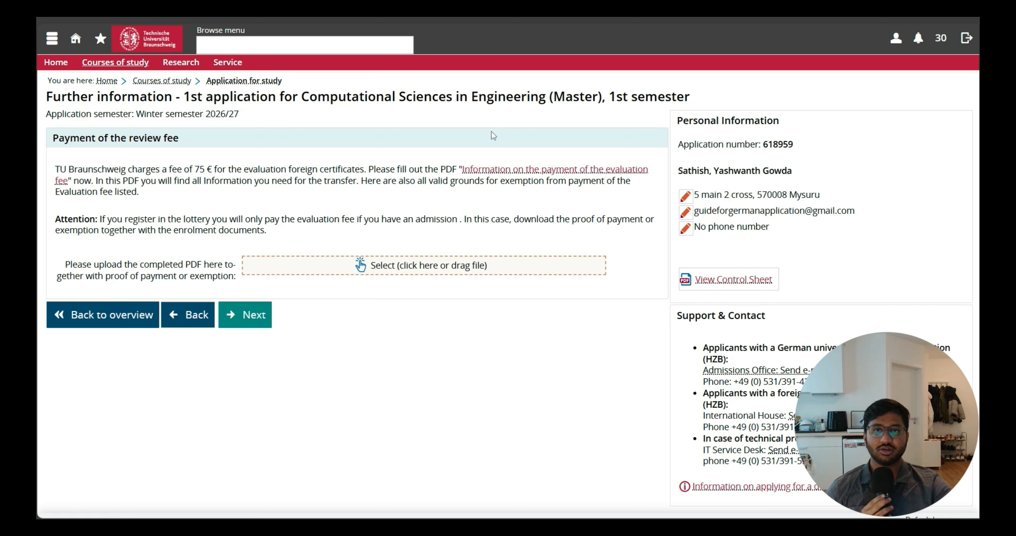
{"action": "left_click", "coordinate": [513, 170]}
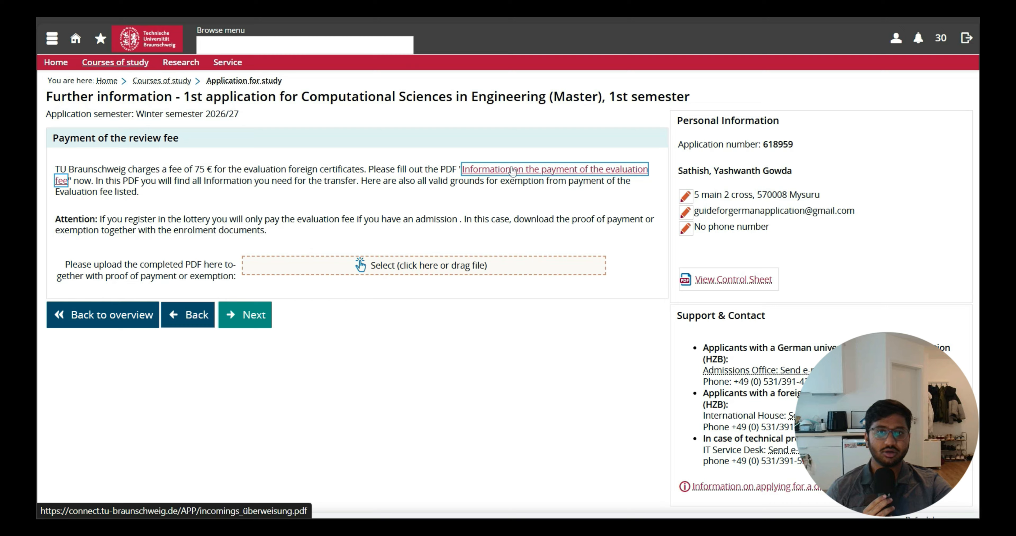
{"action": "left_click", "coordinate": [508, 170]}
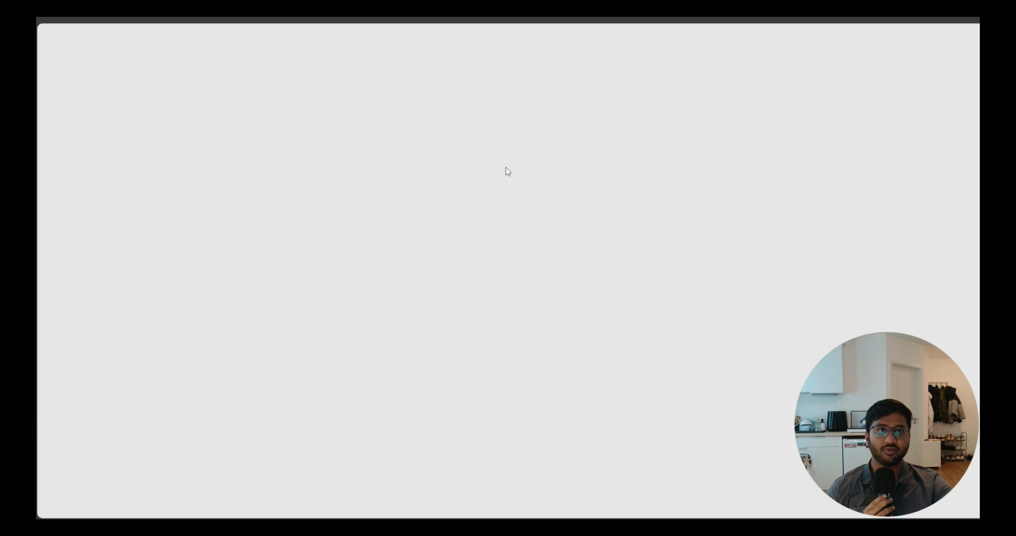
{"action": "scroll", "coordinate": [573, 265], "scroll_direction": "down", "scroll_amount": 2}
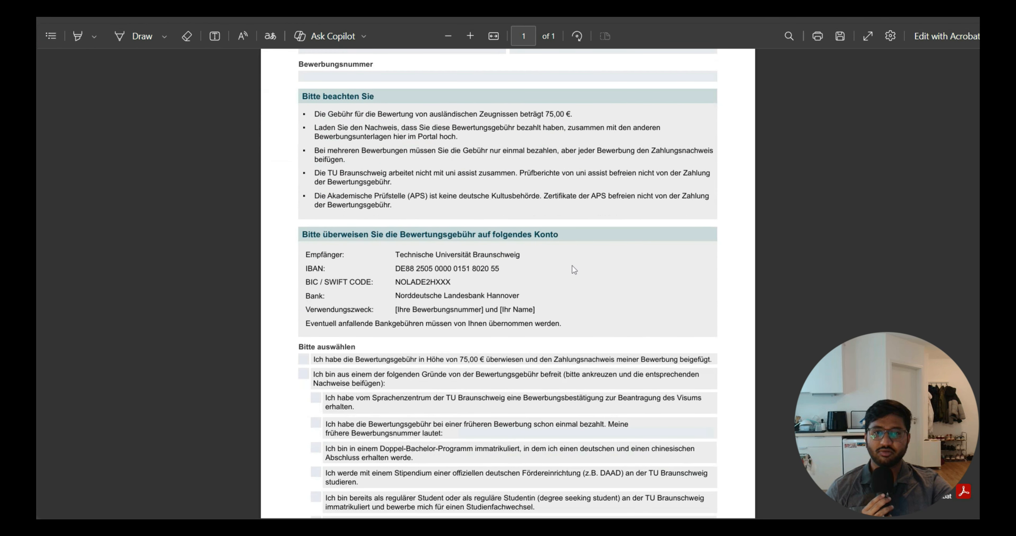
{"action": "mouse_move", "coordinate": [392, 265]}
{"action": "left_mouse_down"}
{"action": "mouse_move", "coordinate": [499, 268]}
{"action": "mouse_move", "coordinate": [521, 259]}
{"action": "mouse_move", "coordinate": [501, 270]}
{"action": "mouse_move", "coordinate": [382, 254]}
{"action": "left_mouse_up"}
{"action": "left_click_drag", "start_coordinate": [483, 283], "coordinate": [406, 284]}
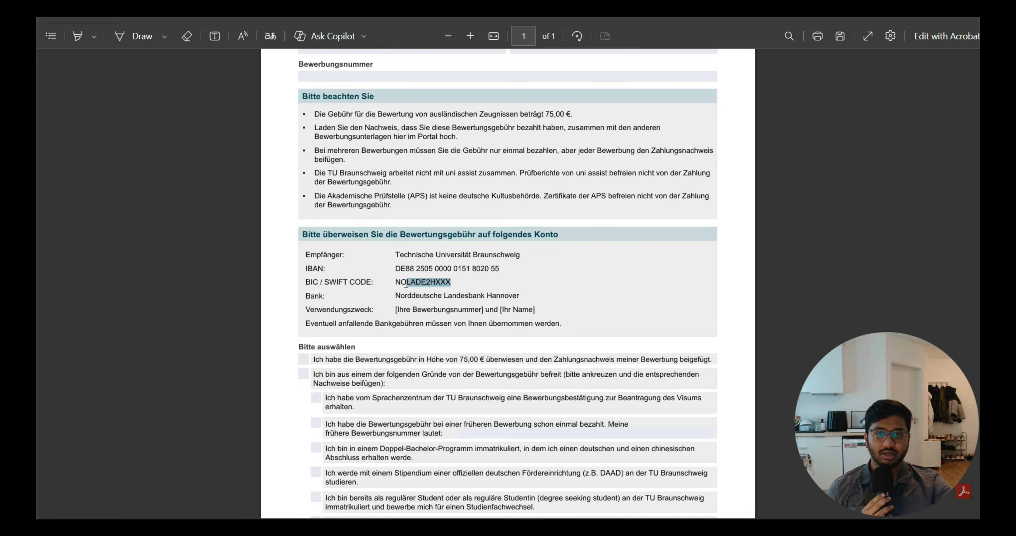
{"action": "left_click", "coordinate": [401, 300]}
{"action": "scroll", "coordinate": [385, 304], "scroll_direction": "down", "scroll_amount": 2}
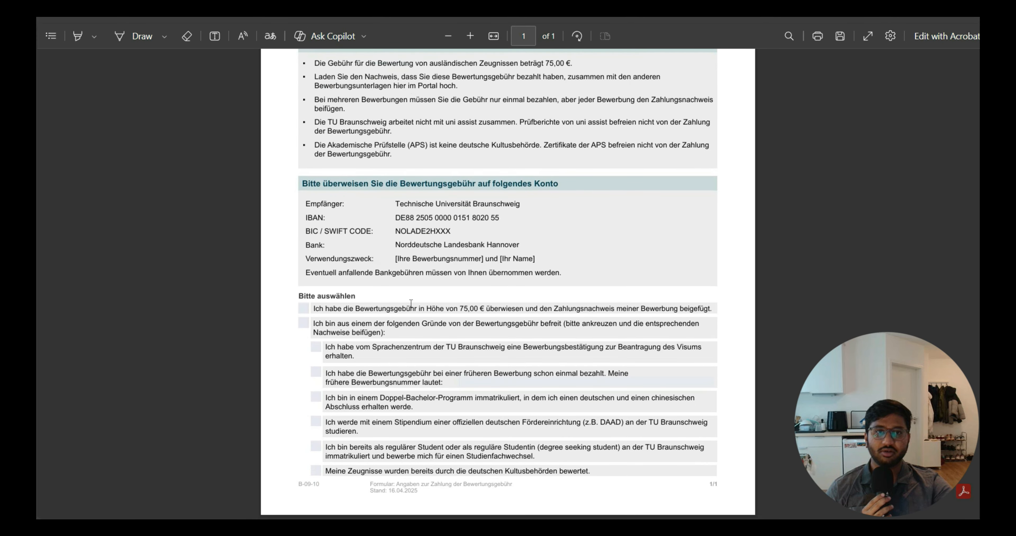
{"action": "scroll", "coordinate": [409, 306], "scroll_direction": "up", "scroll_amount": 6}
{"action": "scroll", "coordinate": [409, 306], "scroll_direction": "down", "scroll_amount": 6}
{"action": "scroll", "coordinate": [325, 247], "scroll_direction": "up", "scroll_amount": 6}
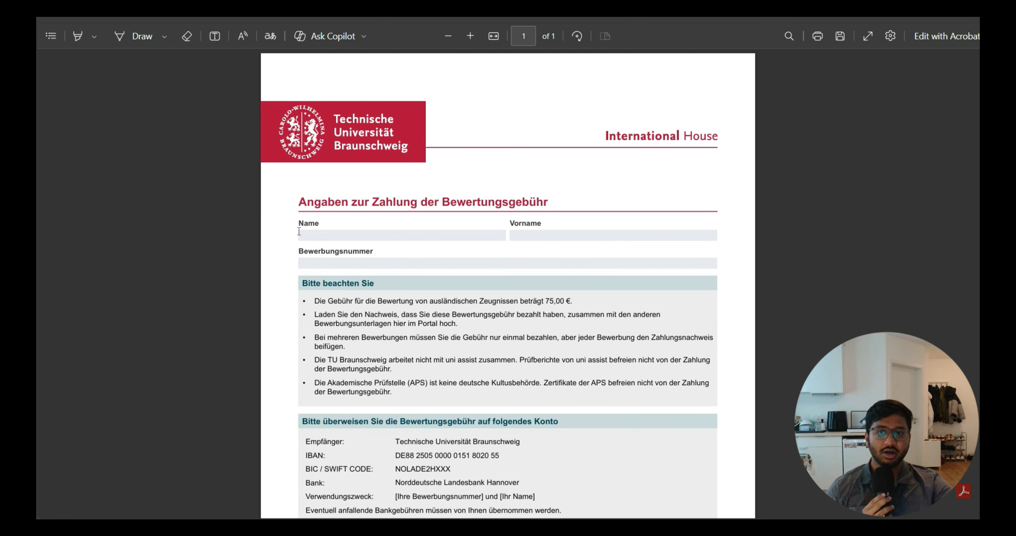
{"action": "scroll", "coordinate": [574, 399], "scroll_direction": "down", "scroll_amount": 3}
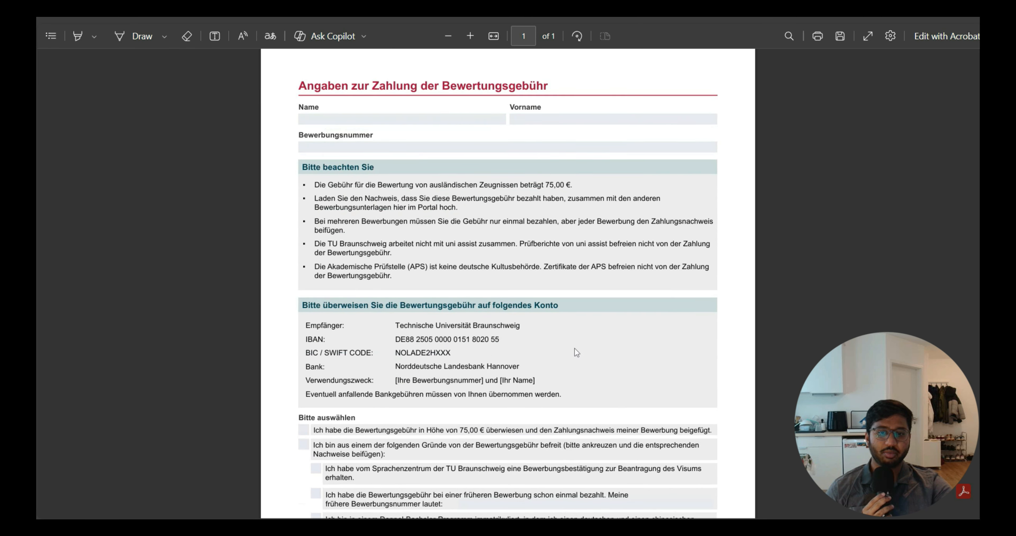
{"action": "scroll", "coordinate": [576, 352], "scroll_direction": "down", "scroll_amount": 2}
{"action": "scroll", "coordinate": [518, 175], "scroll_direction": "up", "scroll_amount": 5}
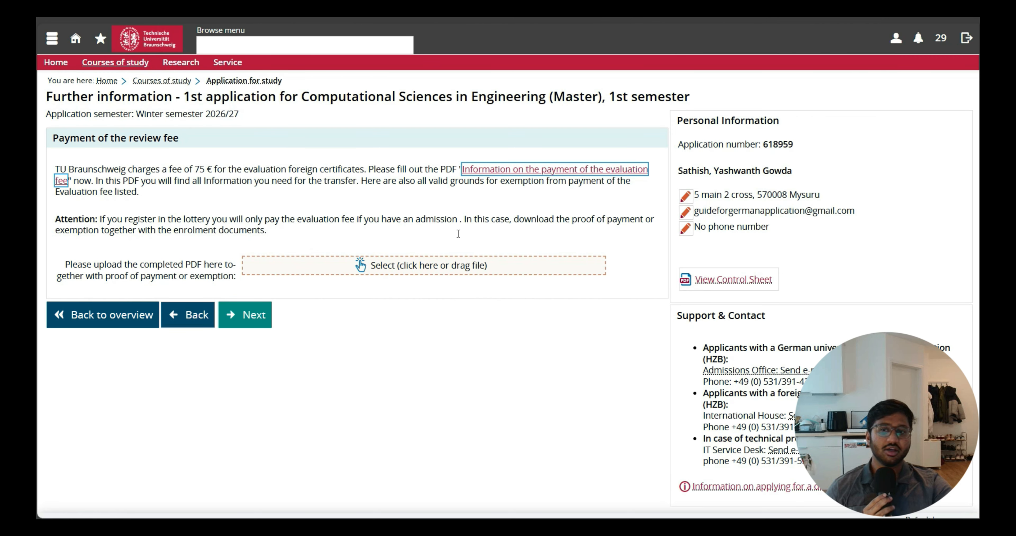
Upload payment.pdf as proof of the review fee payment and continue to the next page.
{"action": "left_click", "coordinate": [432, 271]}
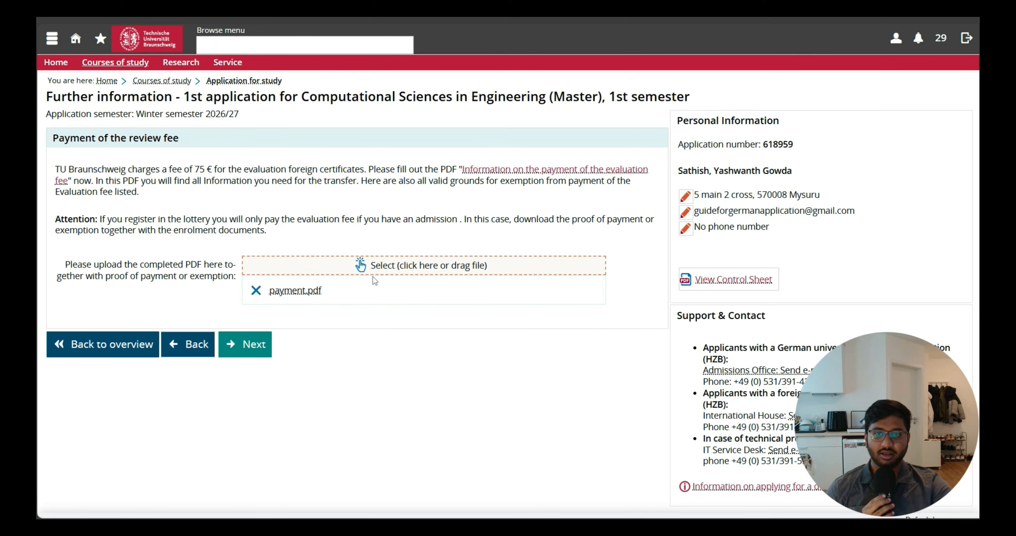
{"action": "left_click", "coordinate": [249, 335]}
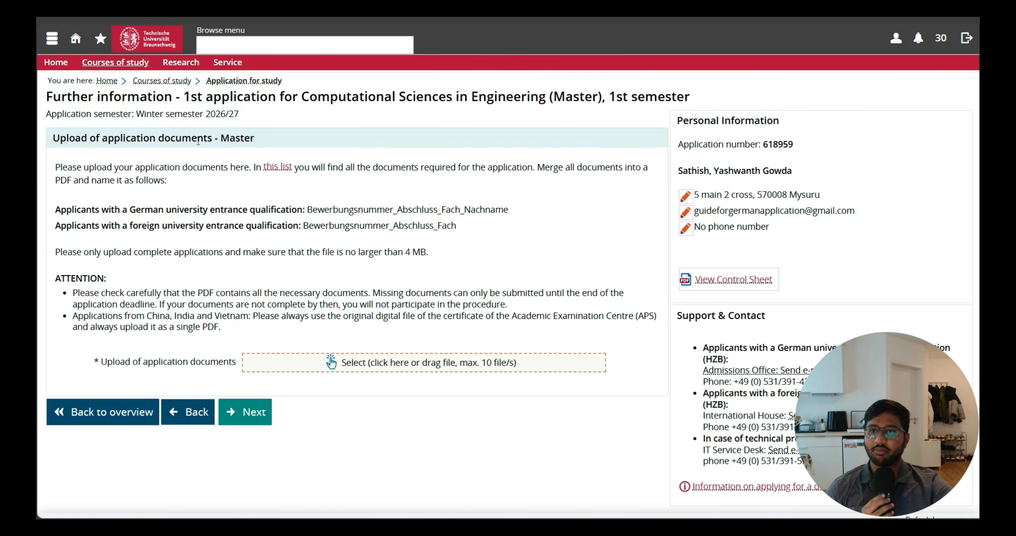
Read the required file naming format for the merged application documents PDF.
{"action": "left_click_drag", "start_coordinate": [81, 210], "coordinate": [523, 209]}
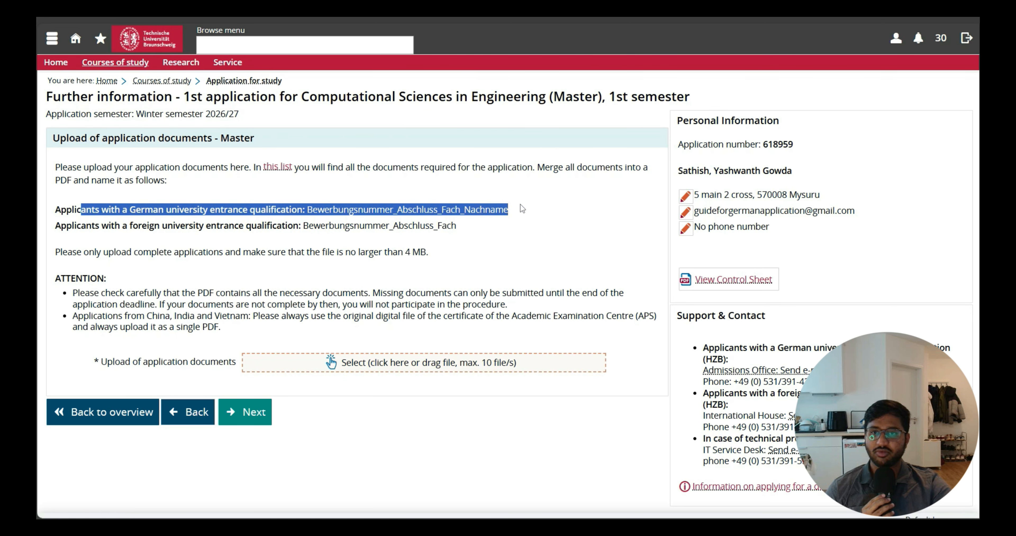
{"action": "left_click", "coordinate": [494, 245]}
{"action": "left_click_drag", "start_coordinate": [172, 225], "coordinate": [476, 230]}
{"action": "left_click", "coordinate": [440, 238]}
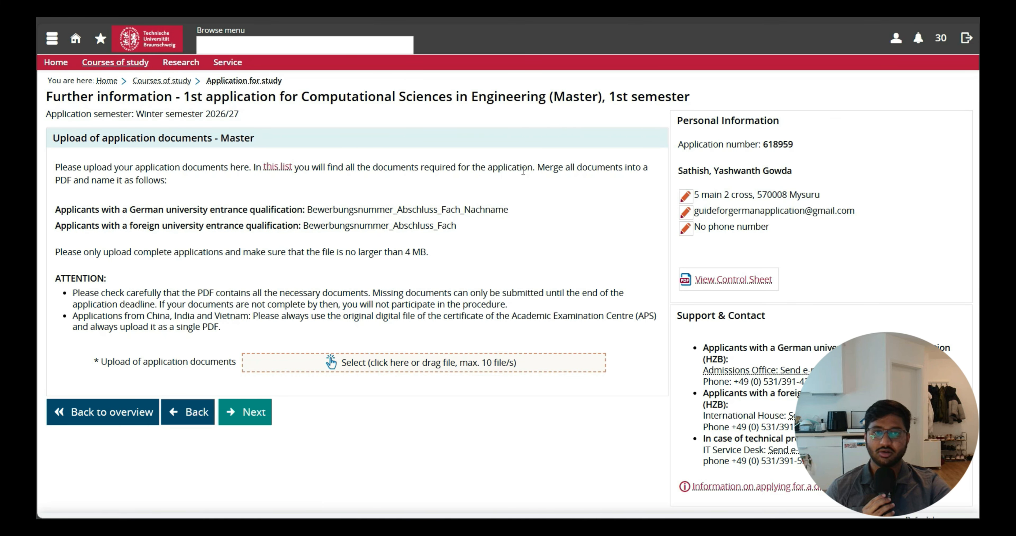
Open the list of required application documents and read through the requirements for English-taught master's programmes.
{"action": "left_click", "coordinate": [278, 168]}
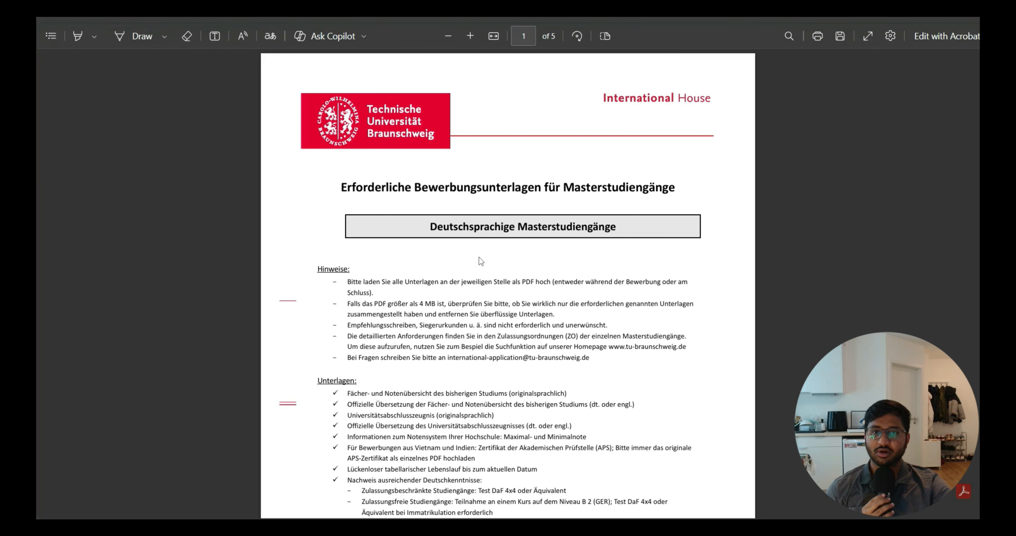
{"action": "scroll", "coordinate": [481, 259], "scroll_direction": "down", "scroll_amount": 10}
{"action": "scroll", "coordinate": [481, 259], "scroll_direction": "down", "scroll_amount": 5}
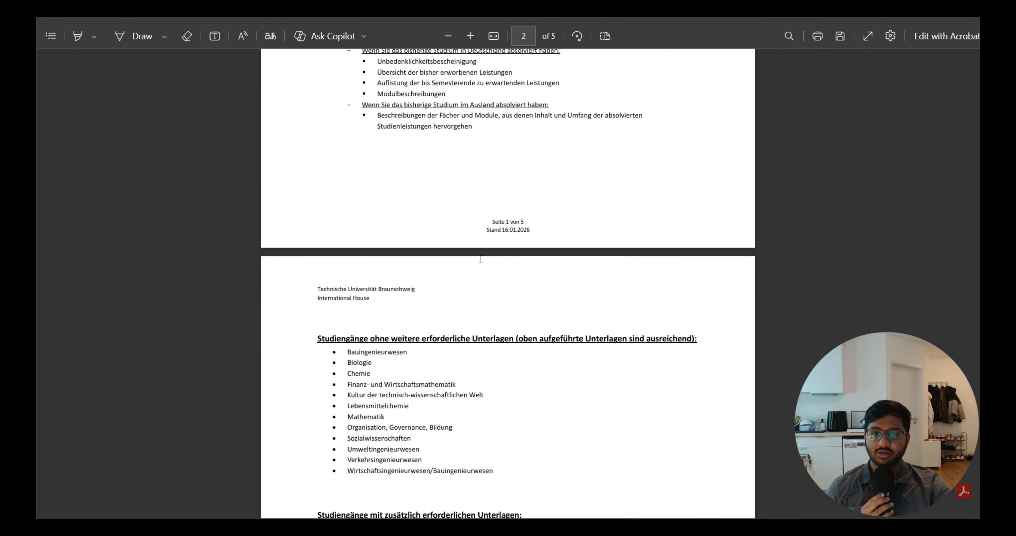
{"action": "scroll", "coordinate": [481, 259], "scroll_direction": "down", "scroll_amount": 20}
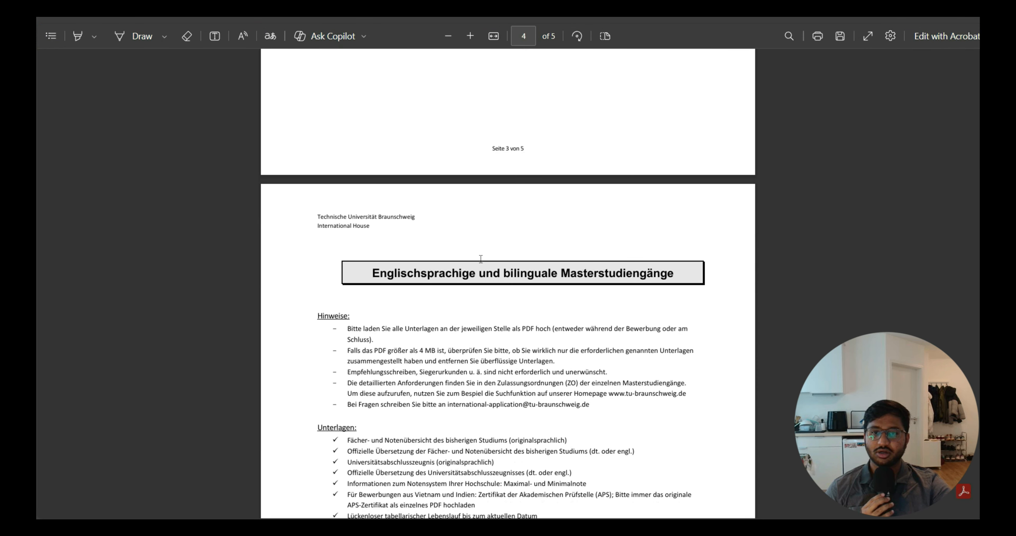
{"action": "scroll", "coordinate": [481, 259], "scroll_direction": "down", "scroll_amount": 8}
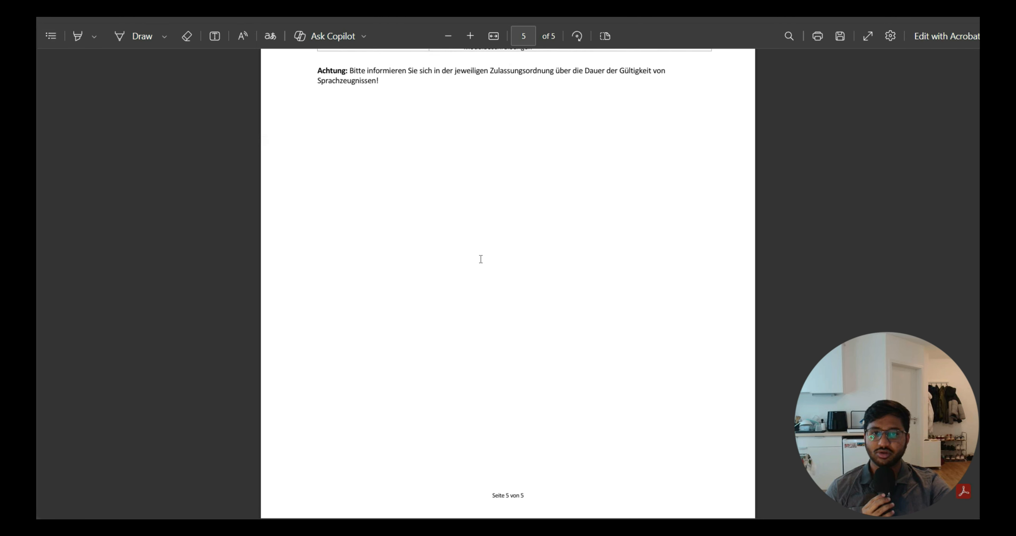
{"action": "scroll", "coordinate": [481, 259], "scroll_direction": "up", "scroll_amount": 9}
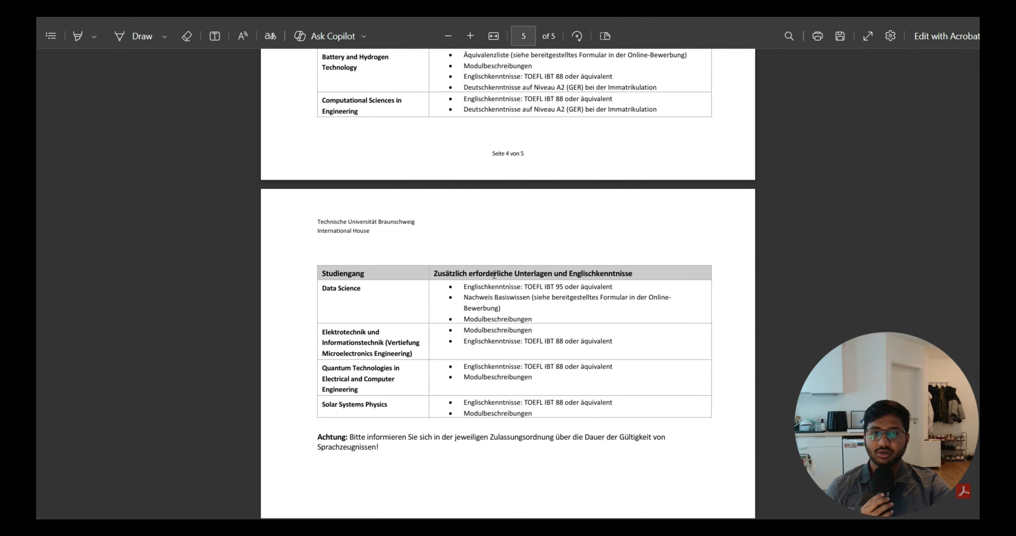
{"action": "scroll", "coordinate": [542, 359], "scroll_direction": "up", "scroll_amount": 4}
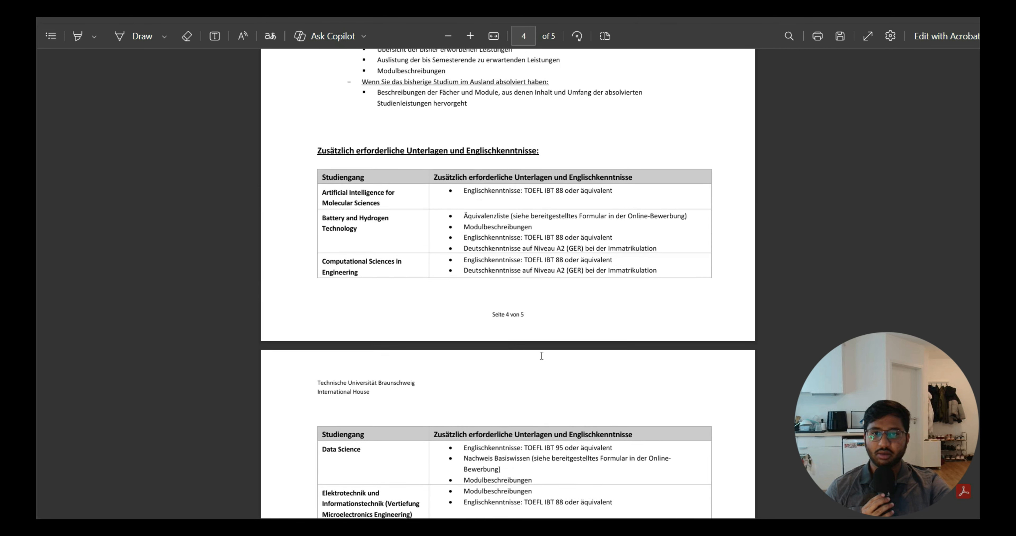
{"action": "scroll", "coordinate": [542, 356], "scroll_direction": "up", "scroll_amount": 2}
{"action": "left_click_drag", "start_coordinate": [535, 356], "coordinate": [622, 367]}
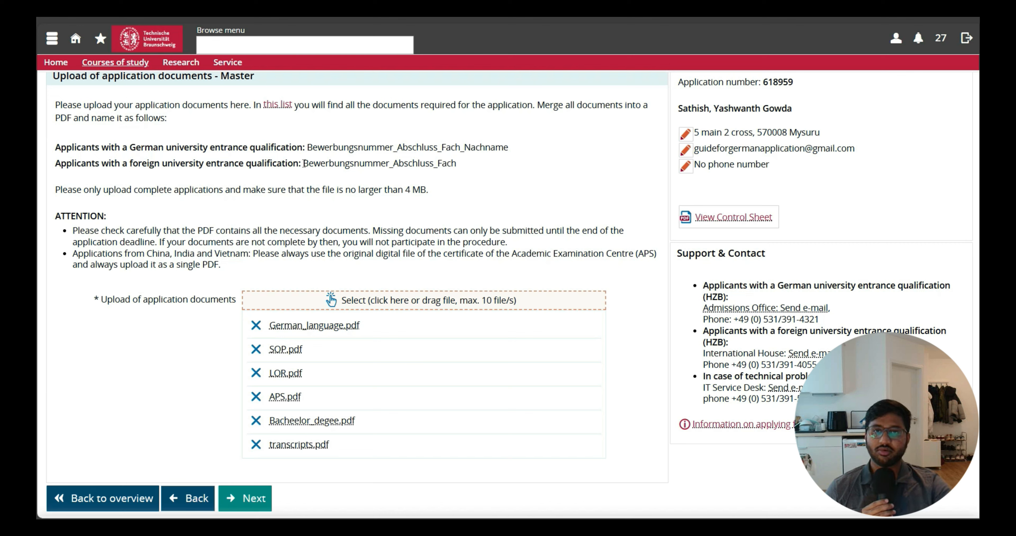
Check the foreign-applicant naming format and application number, then continue past the uploaded application documents.
{"action": "left_click_drag", "start_coordinate": [305, 164], "coordinate": [445, 173]}
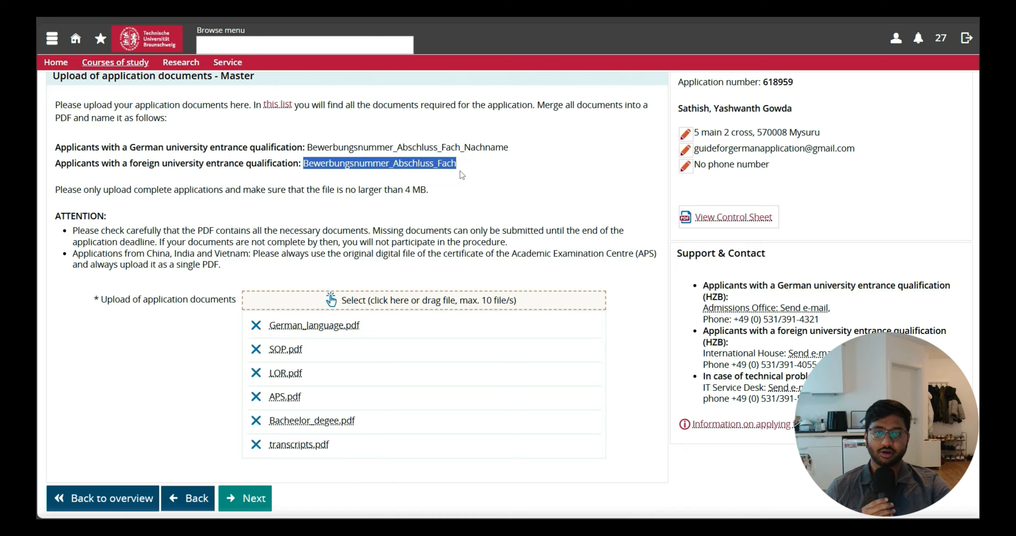
{"action": "left_click_drag", "start_coordinate": [461, 172], "coordinate": [416, 164]}
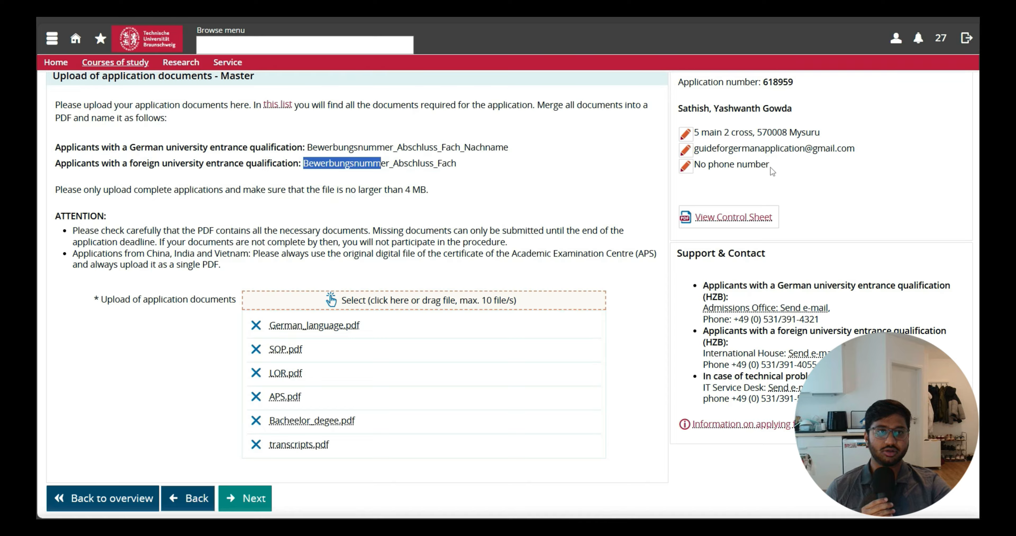
{"action": "left_click_drag", "start_coordinate": [762, 83], "coordinate": [794, 83]}
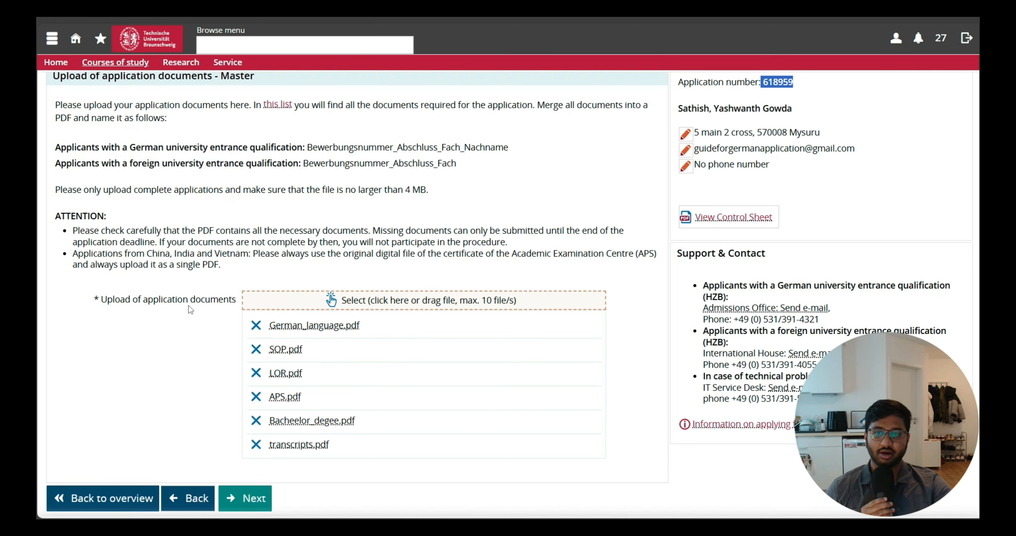
{"action": "left_click", "coordinate": [244, 499]}
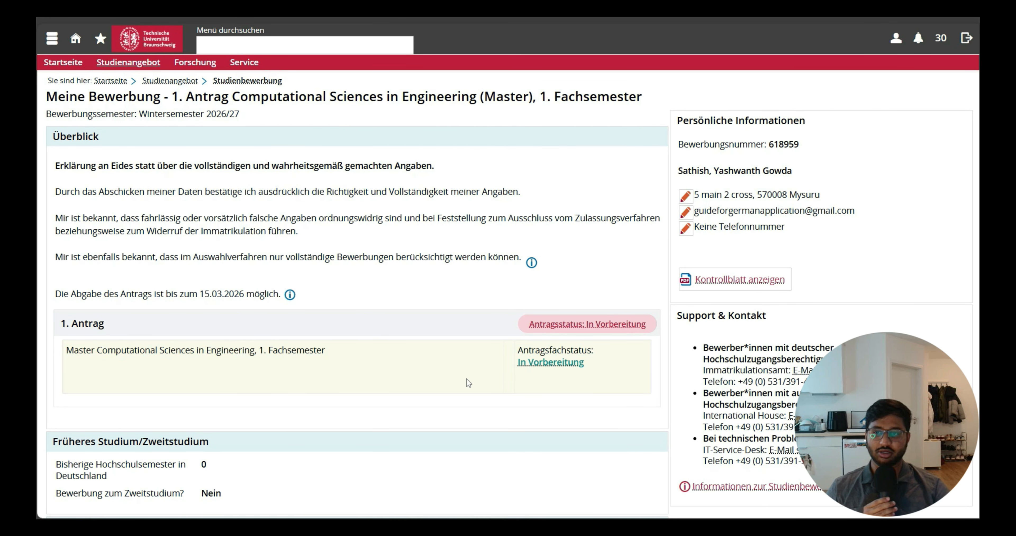
Review the application summary of all entered details and uploaded files.
{"action": "scroll", "coordinate": [468, 383], "scroll_direction": "down", "scroll_amount": 12}
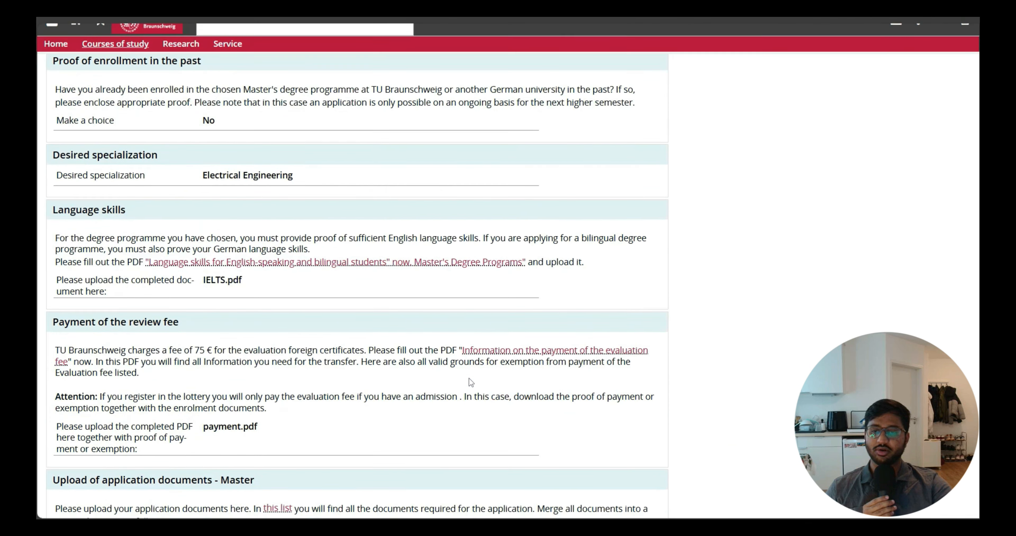
{"action": "scroll", "coordinate": [470, 378], "scroll_direction": "down", "scroll_amount": 10}
{"action": "scroll", "coordinate": [470, 377], "scroll_direction": "up", "scroll_amount": 10}
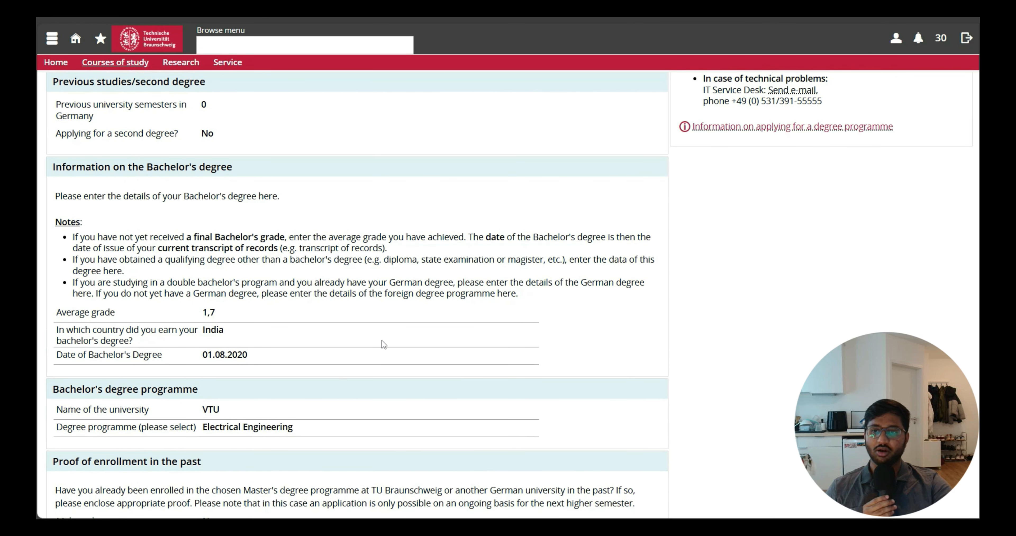
{"action": "scroll", "coordinate": [307, 323], "scroll_direction": "down", "scroll_amount": 3}
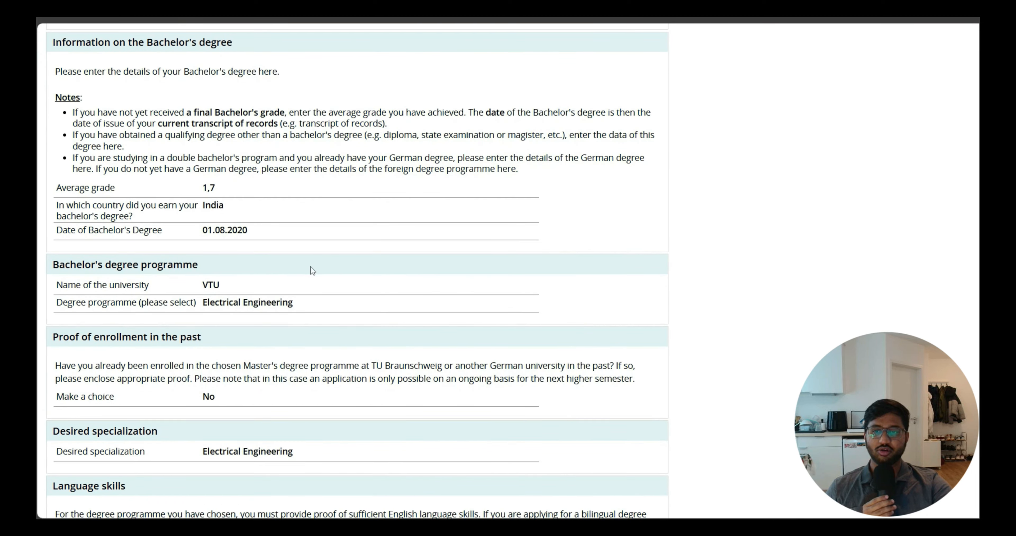
{"action": "scroll", "coordinate": [291, 351], "scroll_direction": "down", "scroll_amount": 3}
{"action": "scroll", "coordinate": [337, 328], "scroll_direction": "down", "scroll_amount": 2}
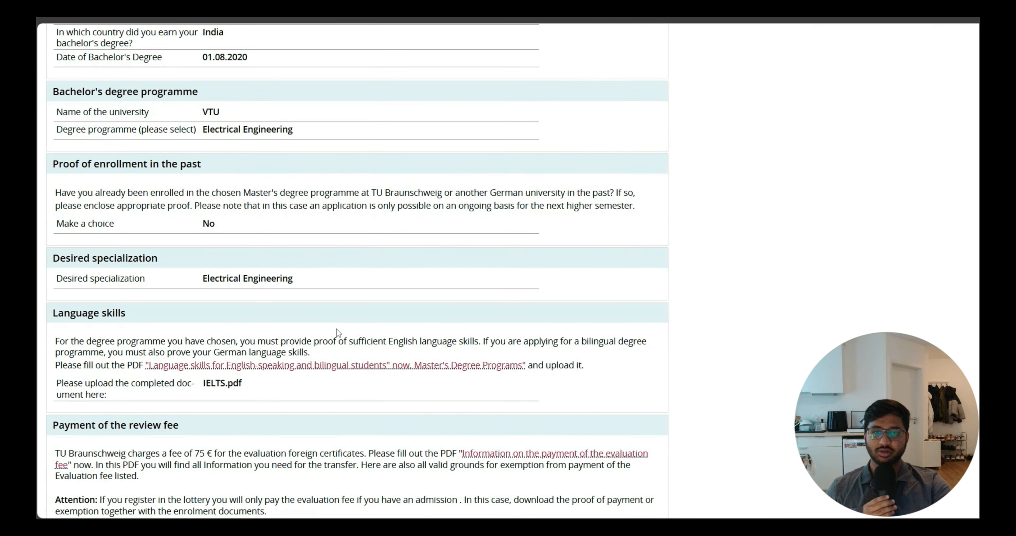
{"action": "scroll", "coordinate": [320, 266], "scroll_direction": "down", "scroll_amount": 8}
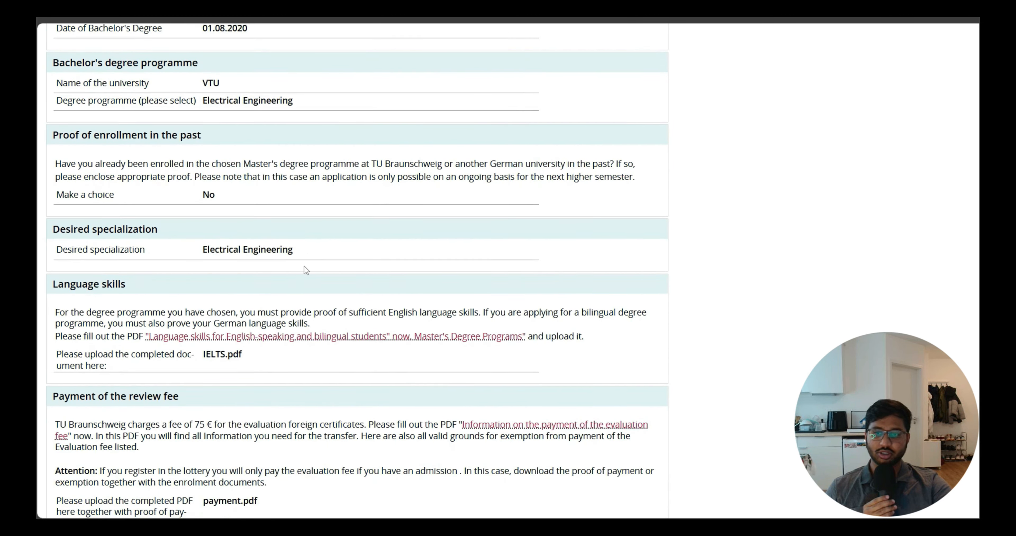
{"action": "scroll", "coordinate": [308, 235], "scroll_direction": "down", "scroll_amount": 5}
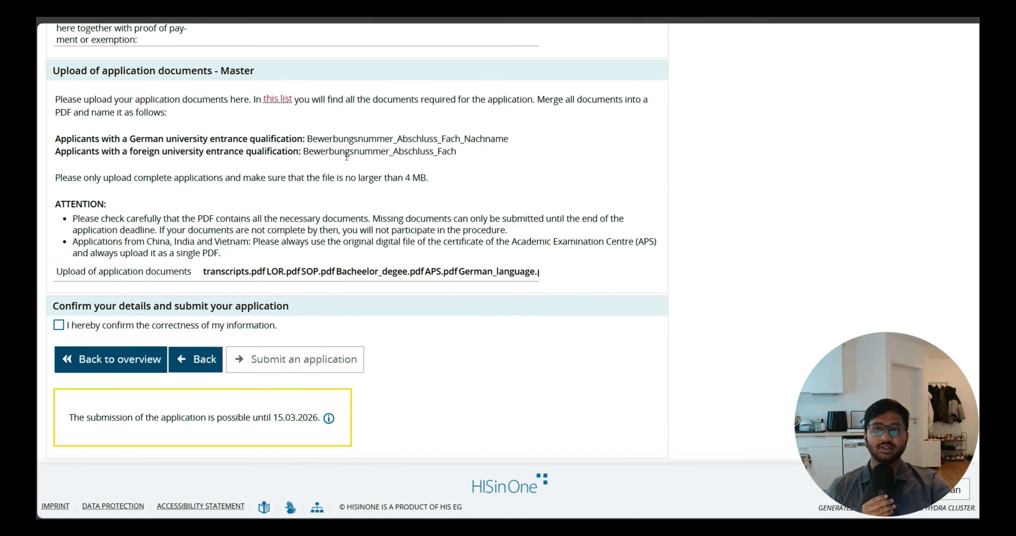
Confirm the correctness of the information and return to the application overview.
{"action": "left_click", "coordinate": [175, 326]}
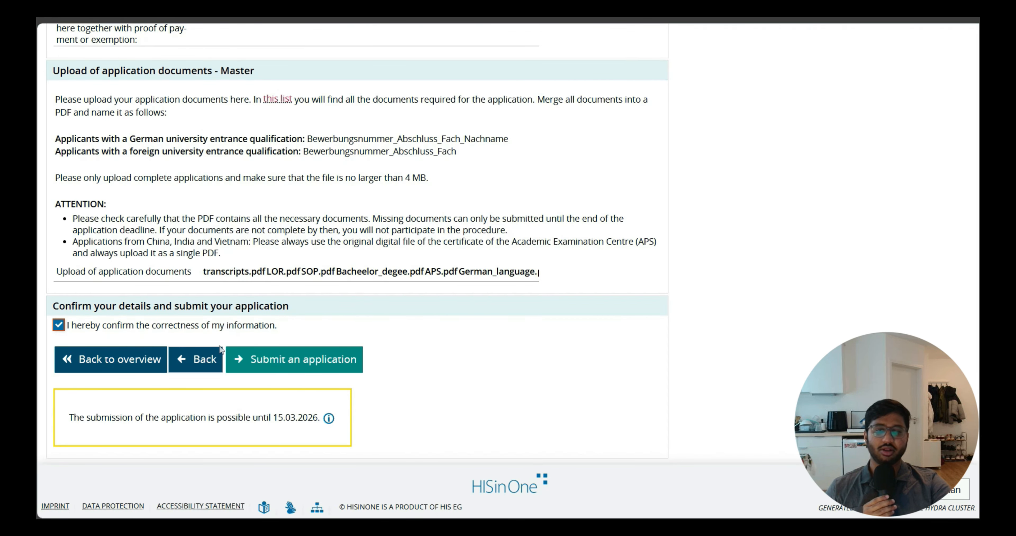
{"action": "left_click", "coordinate": [148, 363]}
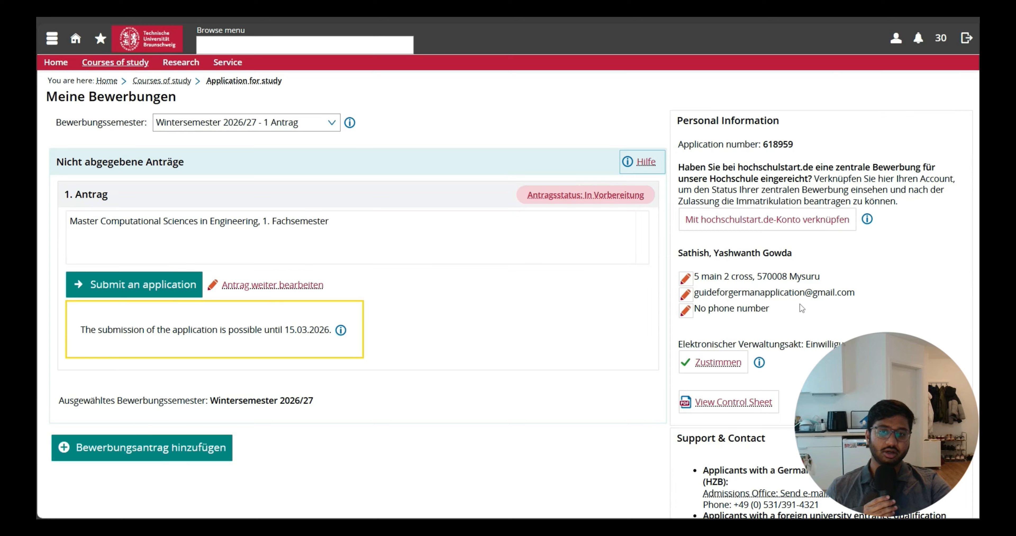